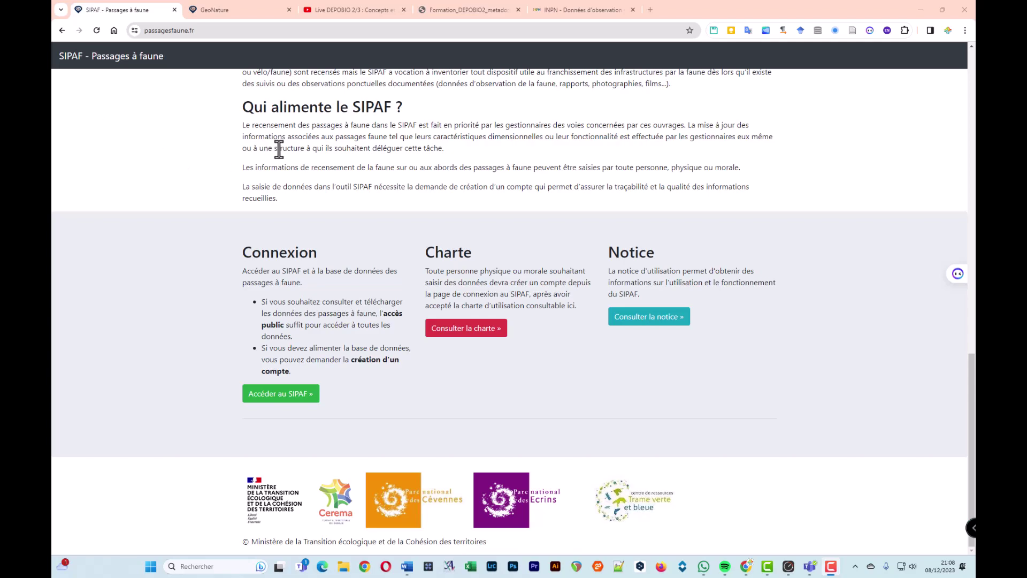
- Review the SIPAF home page, log in with the saved account and open the metadata catalogue
scroll(280, 140, up, 15)
scroll(281, 140, down, 7)
scroll(278, 150, down, 5)
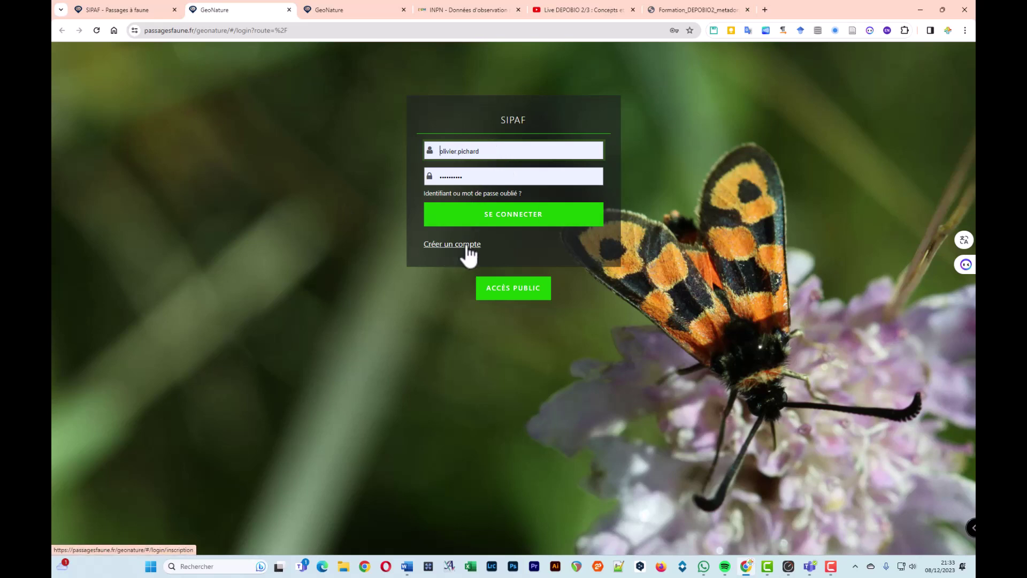
click(513, 220)
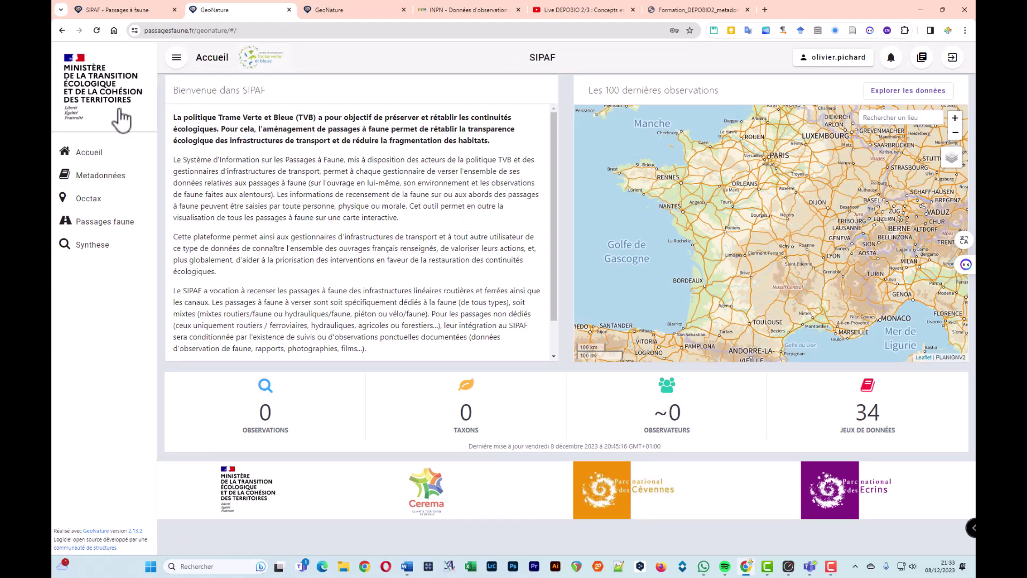
click(100, 177)
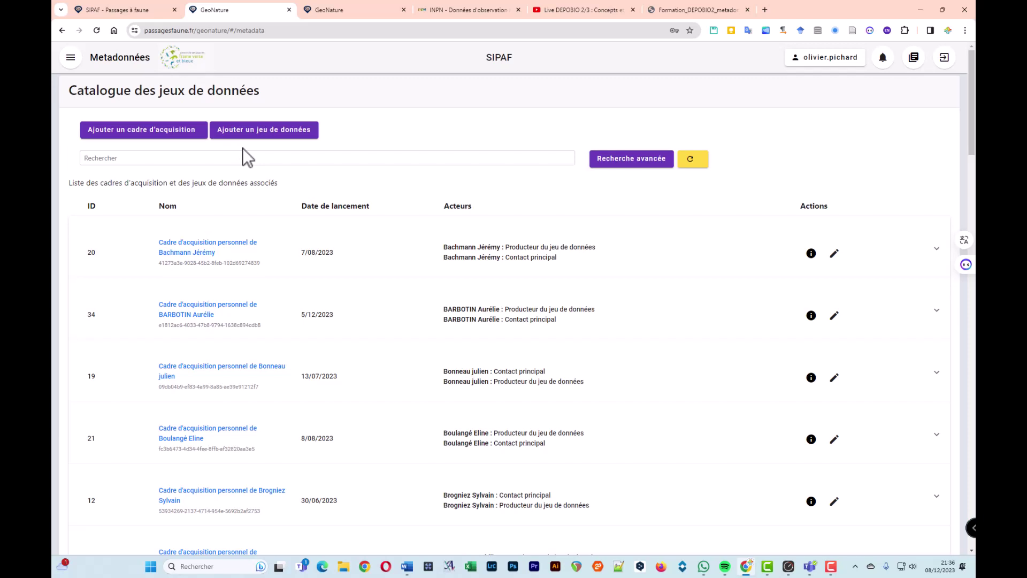
- Consult the INPN page on exchange standards, examining the national standards for species observation data and metadata
click(458, 12)
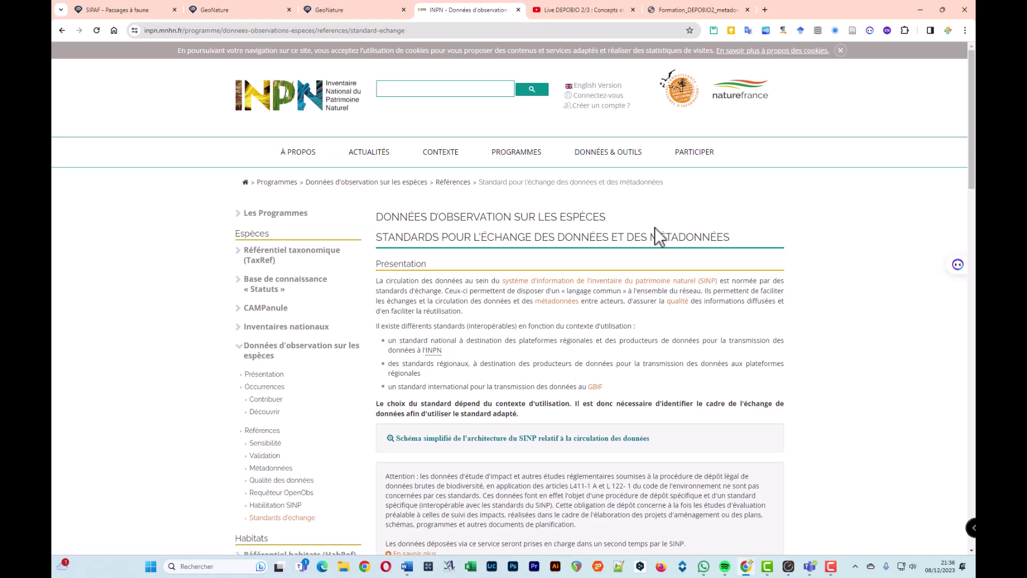
scroll(615, 230, down, 8)
scroll(586, 247, down, 1)
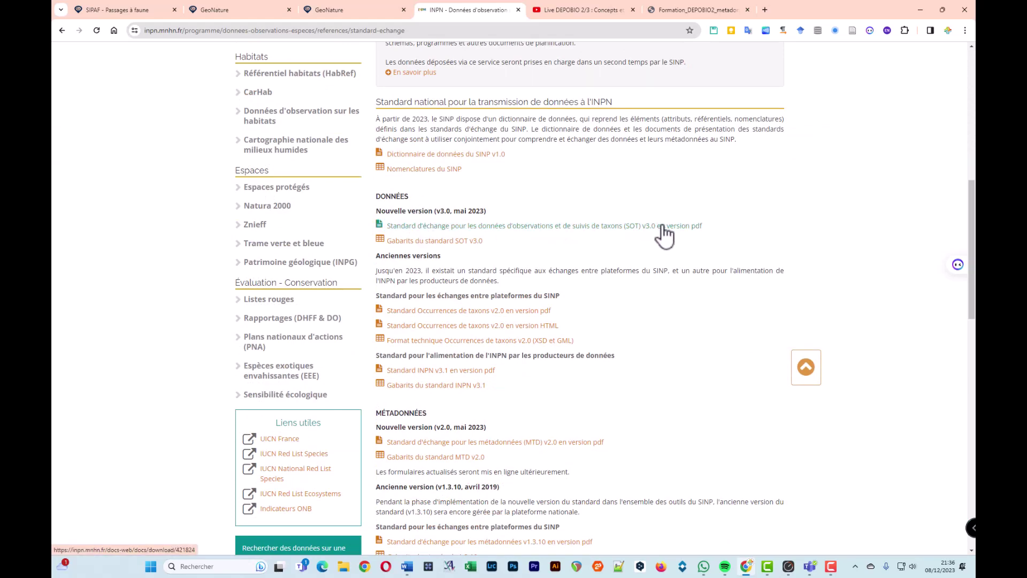
scroll(605, 251, down, 4)
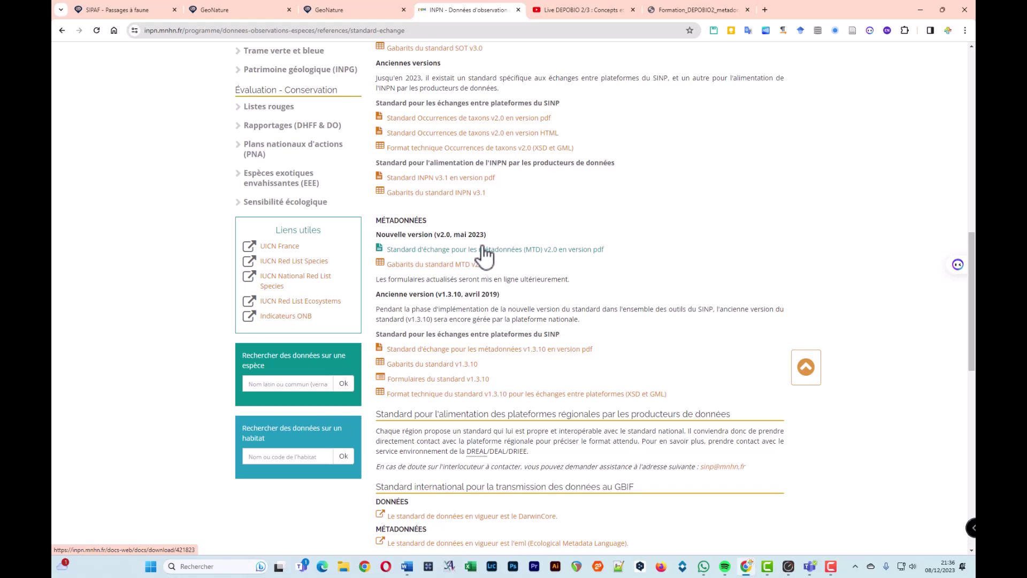
scroll(484, 255, up, 5)
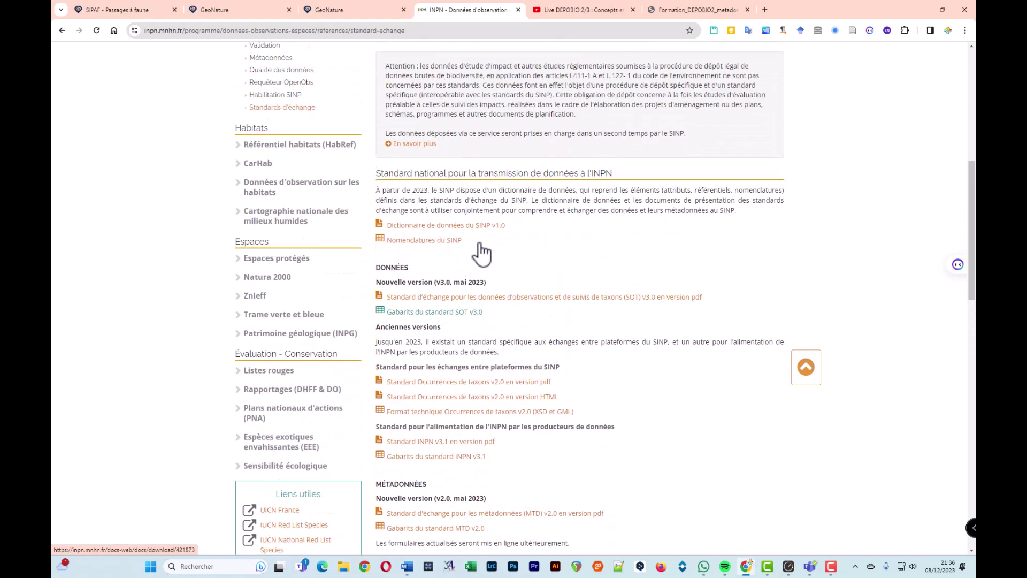
scroll(481, 254, up, 2)
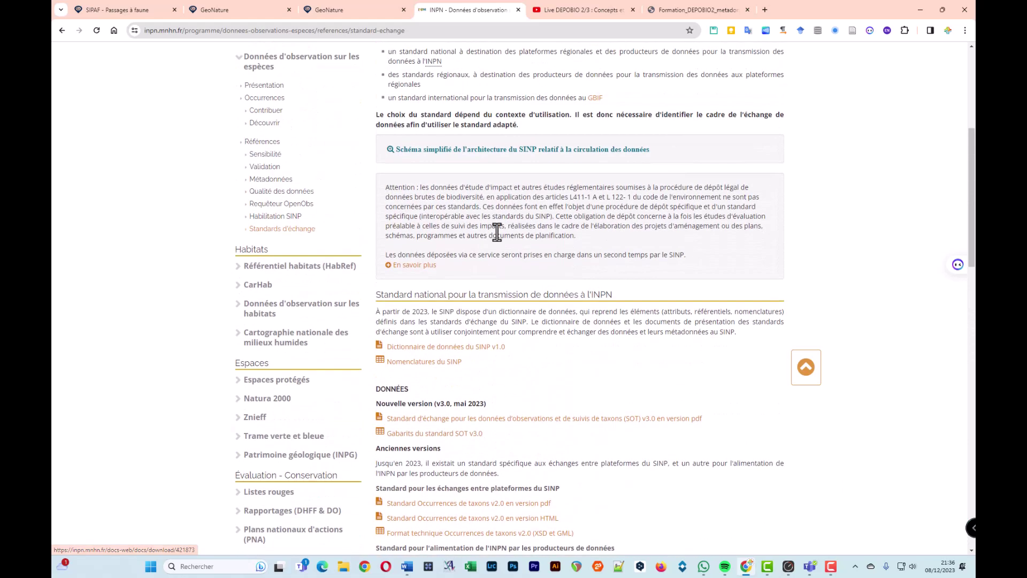
- View the conceptual diagram of acquisition frameworks and datasets in the DEPOBIO video and the metadata training PDF
click(567, 6)
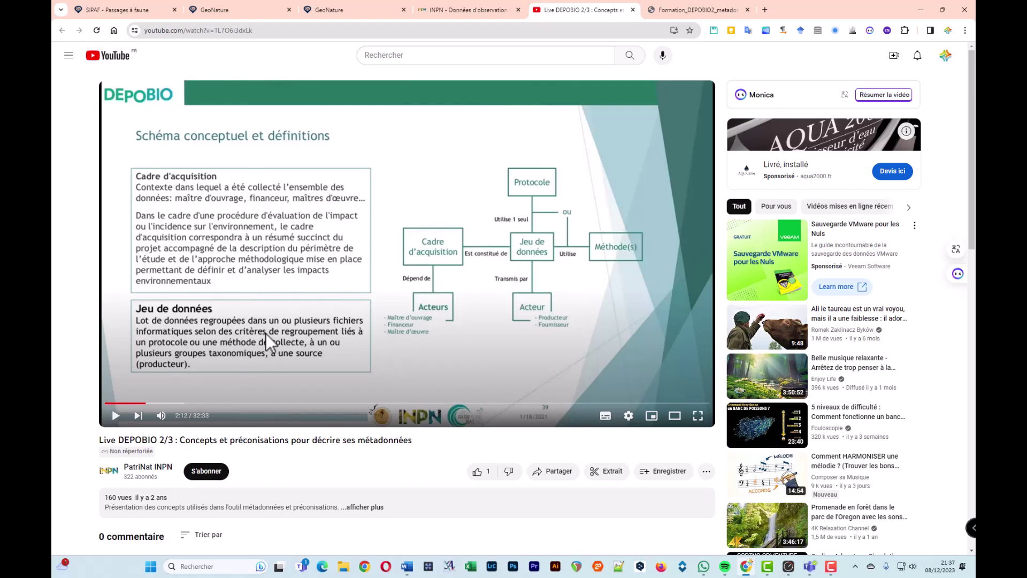
click(722, 11)
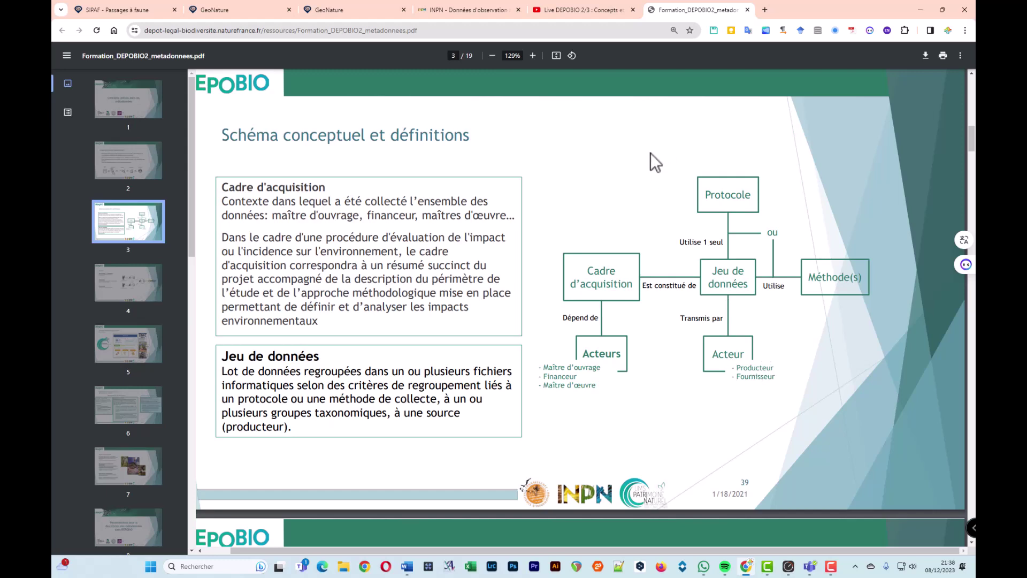
- Return to SIPAF and name the new acquisition framework "Suivi PF Cerema HdF - DREAL"
click(242, 9)
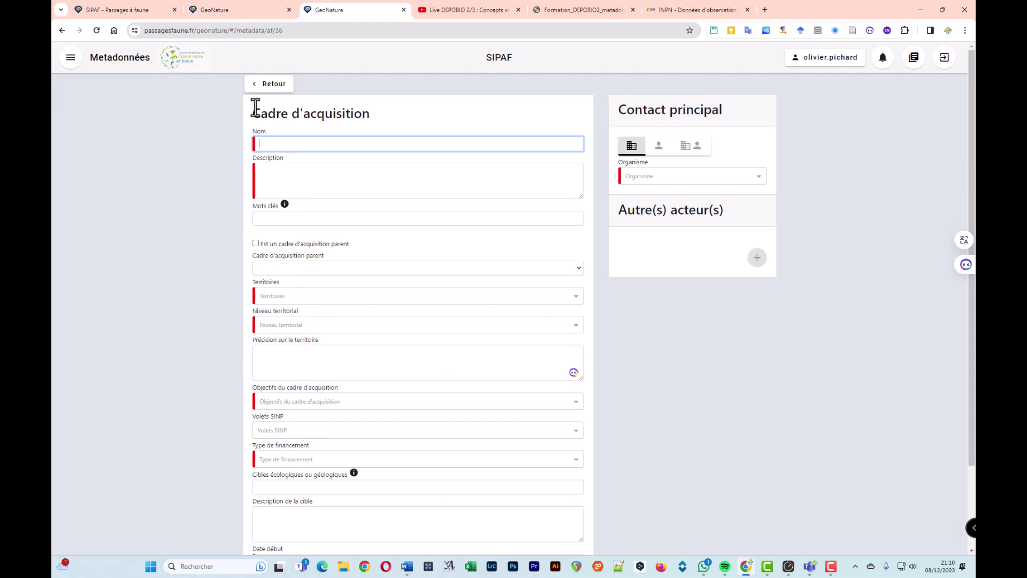
text(Suivi PF Cerema HdF - DREAL)
key(Tab)
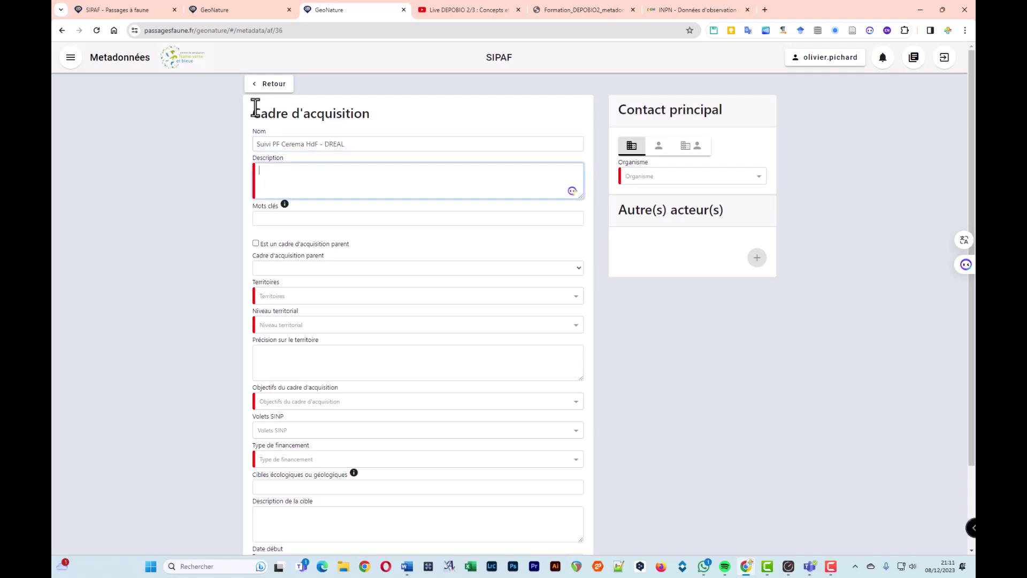
- Enter the framework description "Suivi des passages faune des Hauts-de-France par le CEREMA à la demande de la DREAL HDF"
text(Suivi des passages faune des )
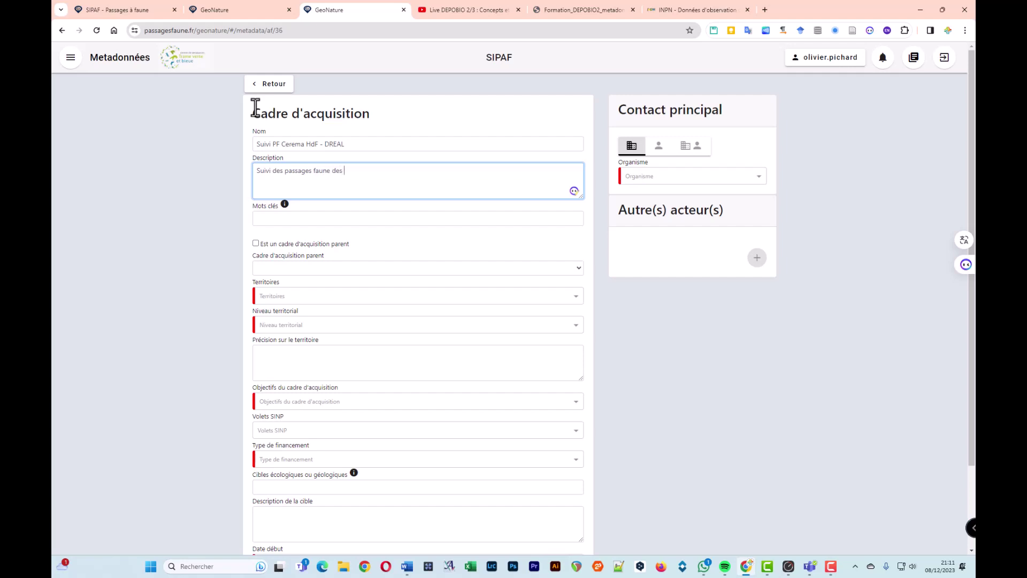
text(Hauts-de-France par le CEREMA à la damand)
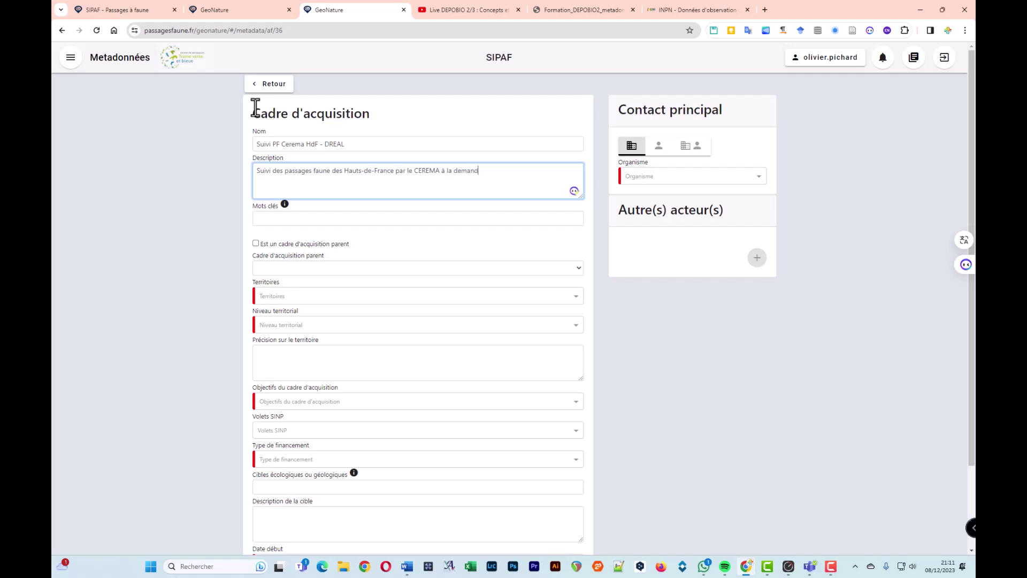
text(e de la DREAL HDF)
- Set the framework's territory to Métropole and its territorial level to "Régional terrestre, ou sous-région marine"
click(295, 295)
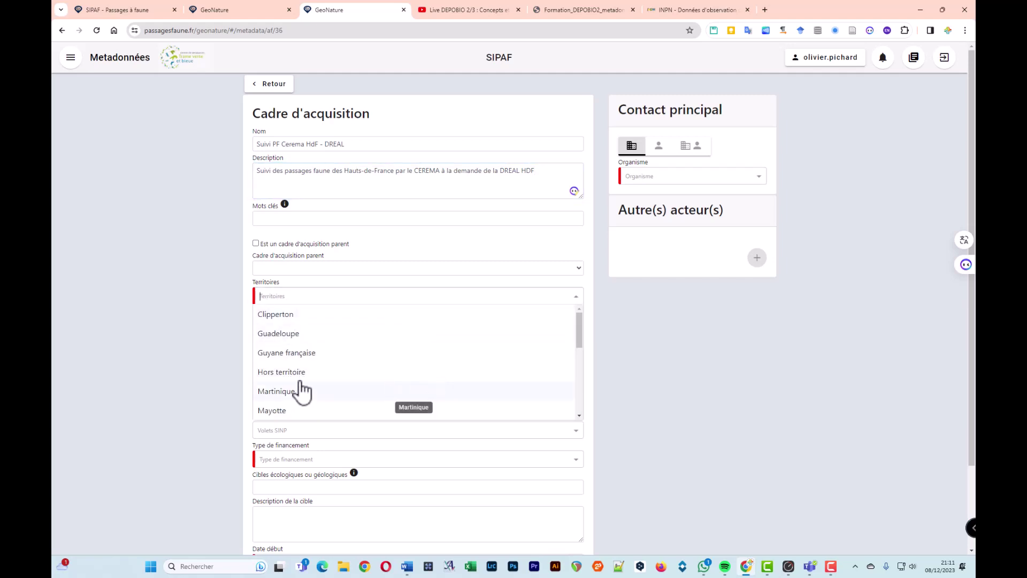
scroll(299, 391, down, 2)
click(291, 334)
click(303, 325)
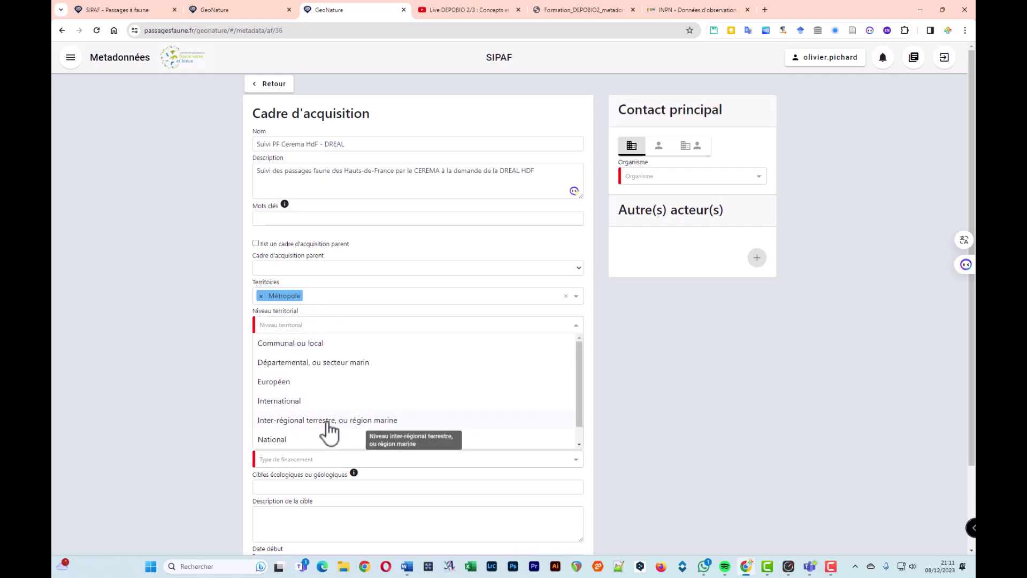
scroll(310, 427, down, 1)
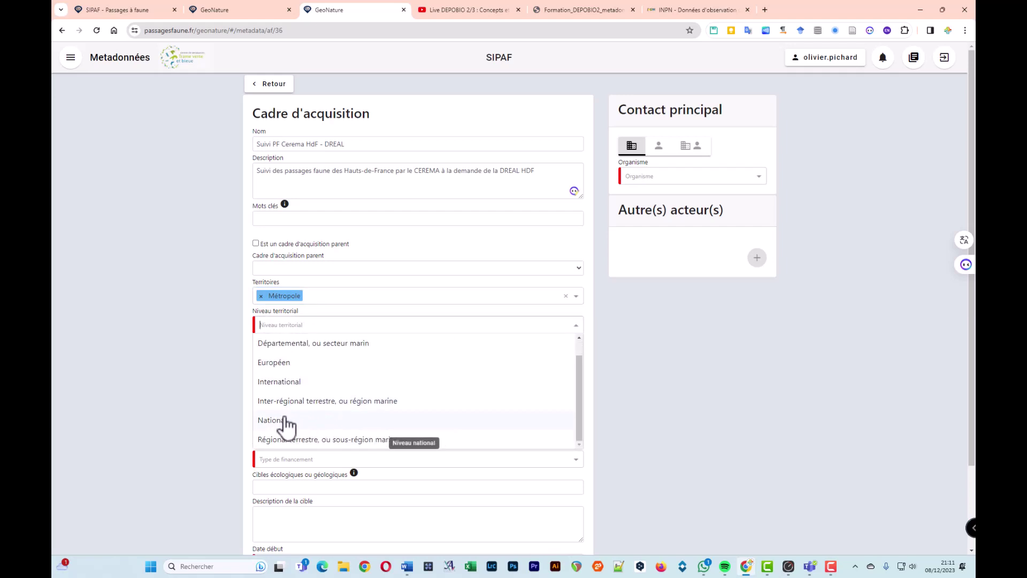
click(321, 441)
- Enter the territory details as "récole de données sur le territoire des Hauts de France"
click(315, 358)
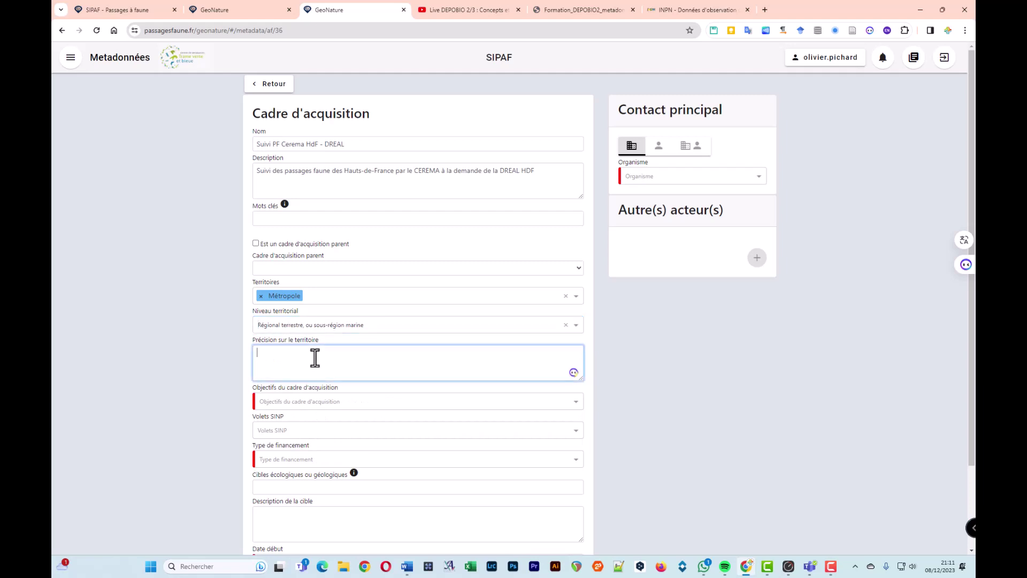
text(ré)
text(lt)
key(BackSpace)
key(BackSpace)
text(le de données sur le territoire des Hauts de France)
- Assign the framework the objectives "Suivi/surveillance dans le temps" and "Inventaires et cartographie"
click(297, 403)
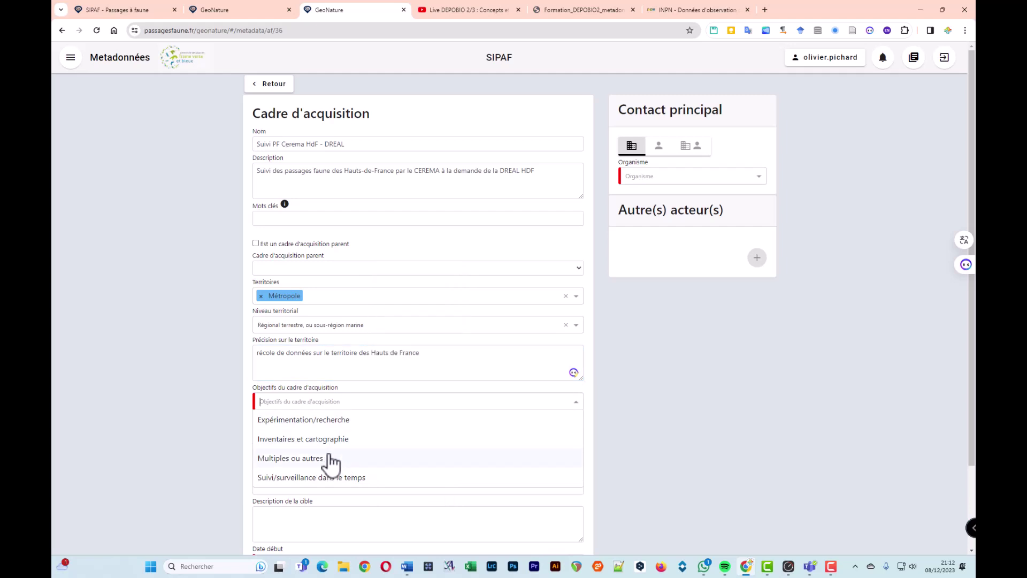
click(332, 478)
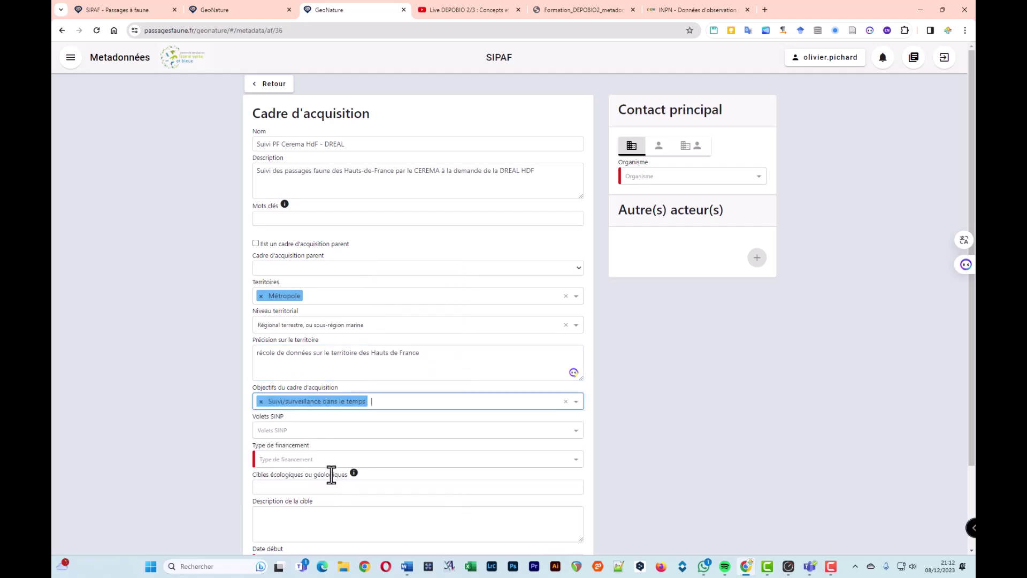
click(389, 402)
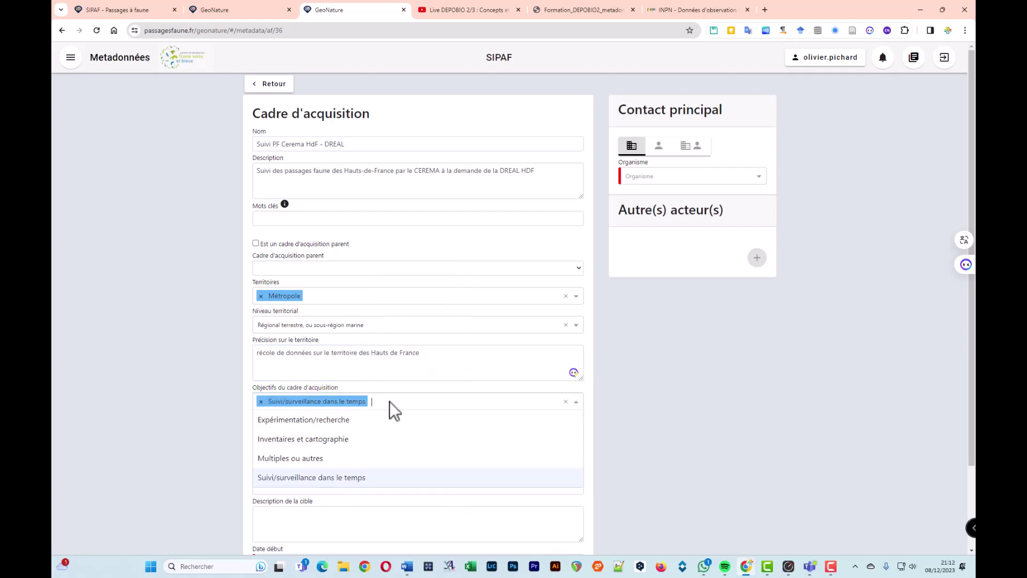
click(335, 440)
- Set the SINP component to Terre and the financing type to Publique
click(324, 430)
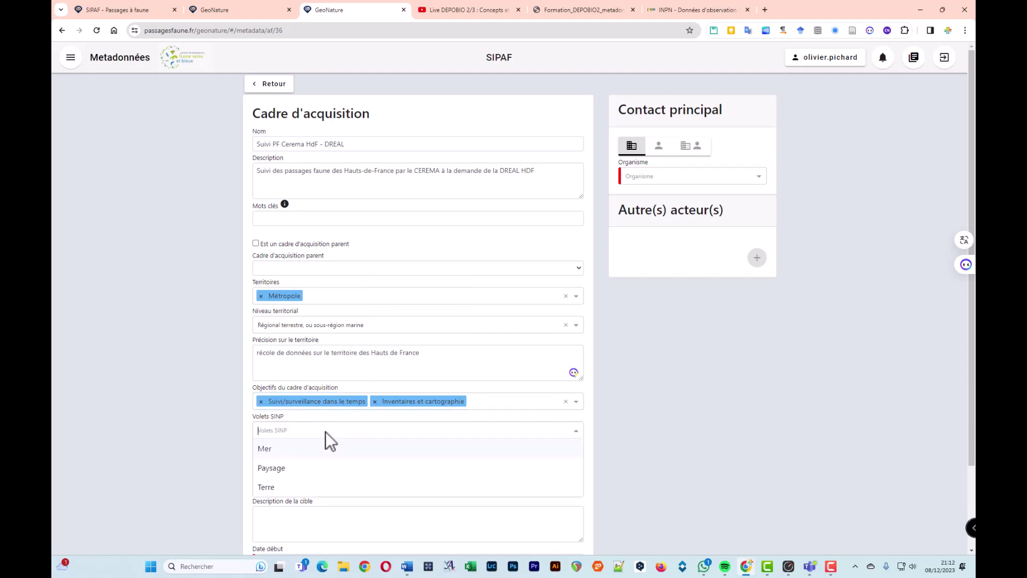
click(278, 487)
scroll(348, 405, down, 2)
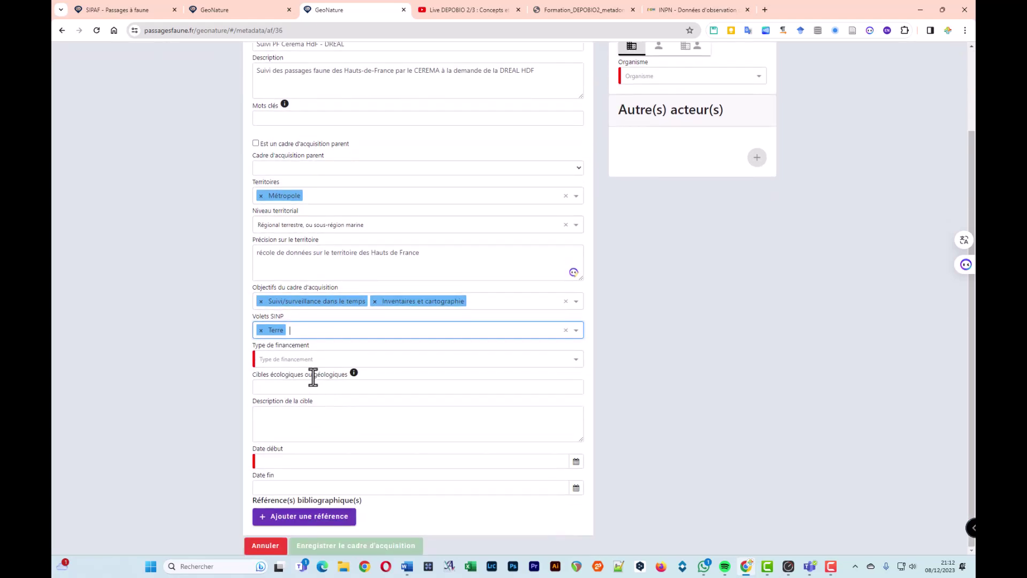
click(306, 359)
click(283, 437)
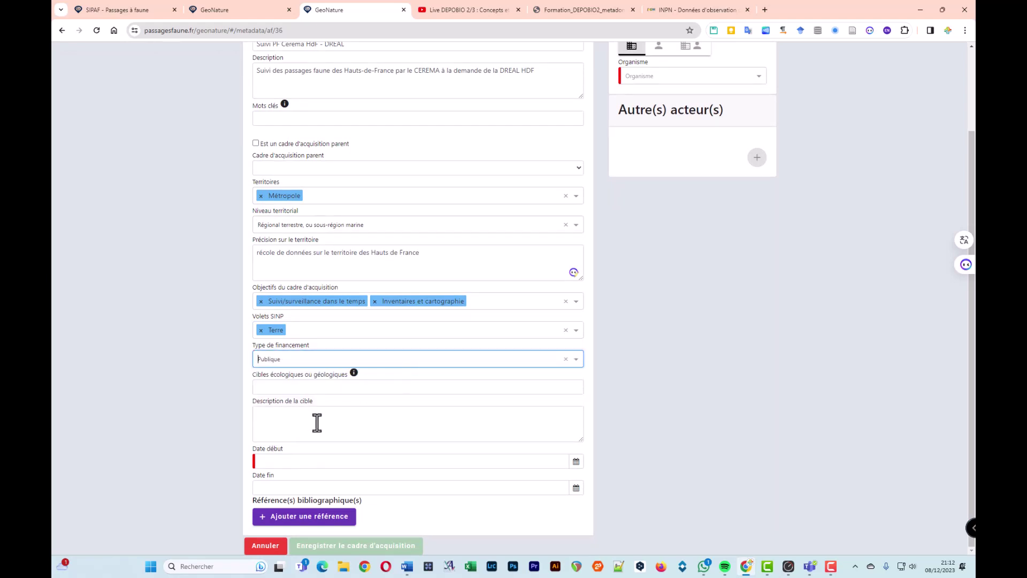
- Set the acquisition framework's start date to 01/01/2013
click(273, 463)
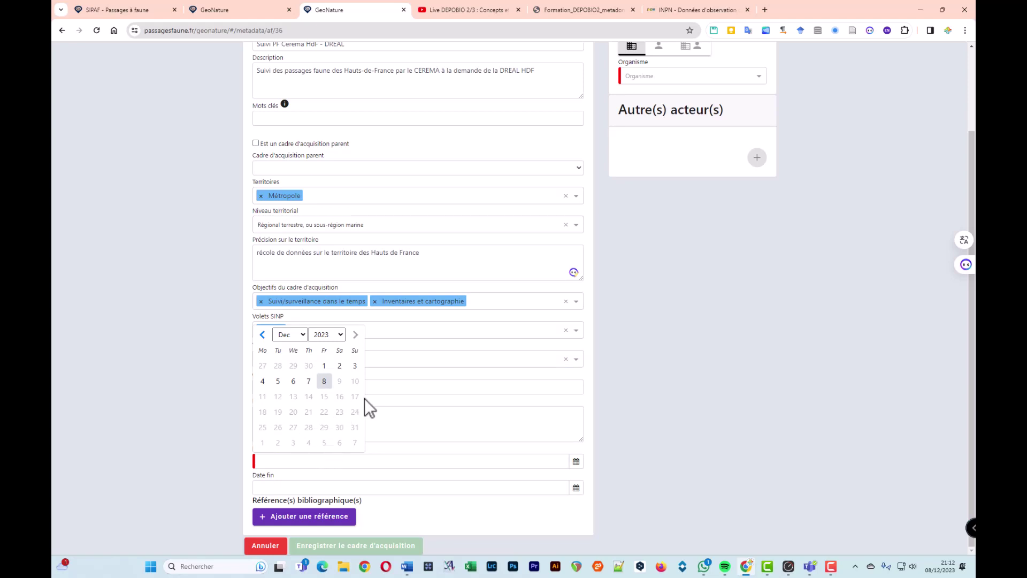
click(340, 335)
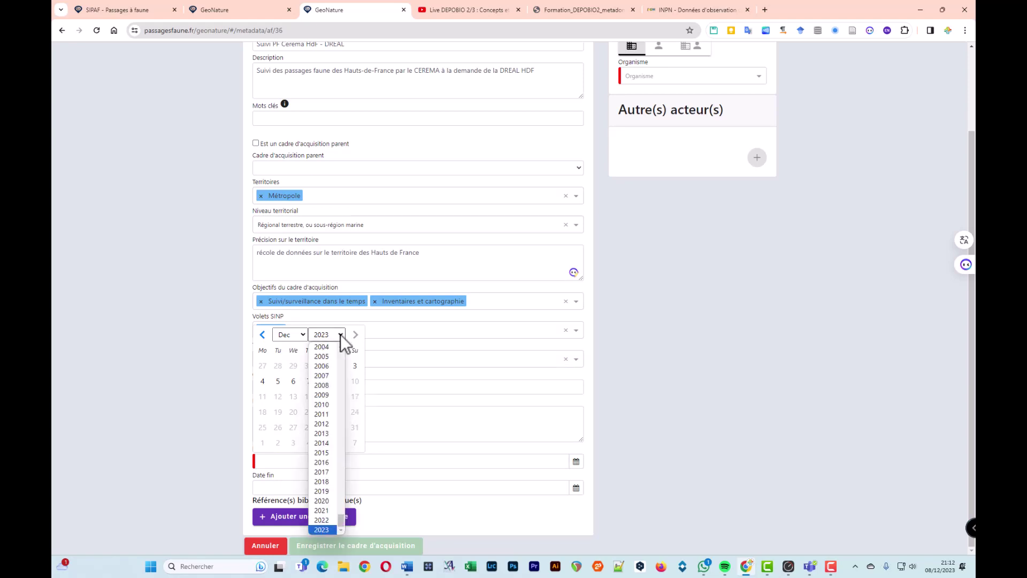
click(323, 433)
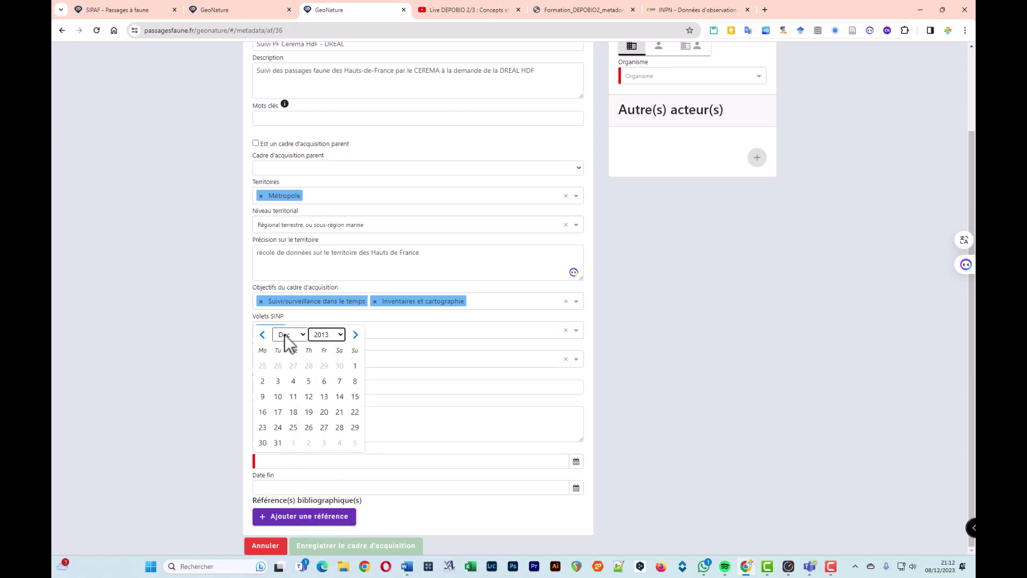
click(285, 335)
click(285, 349)
click(278, 366)
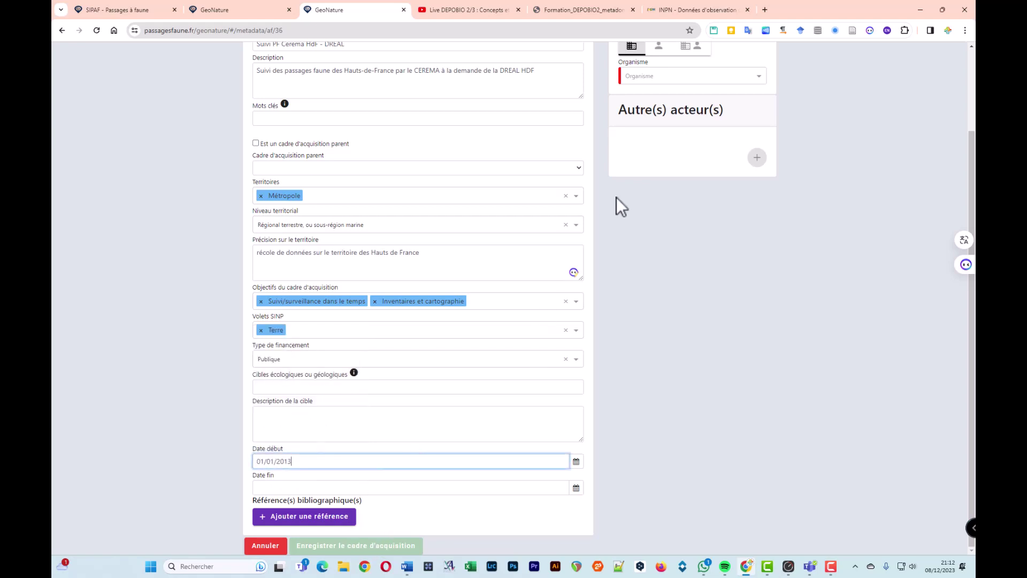
- Set the main contact's organisation to CEREMA
scroll(617, 197, up, 2)
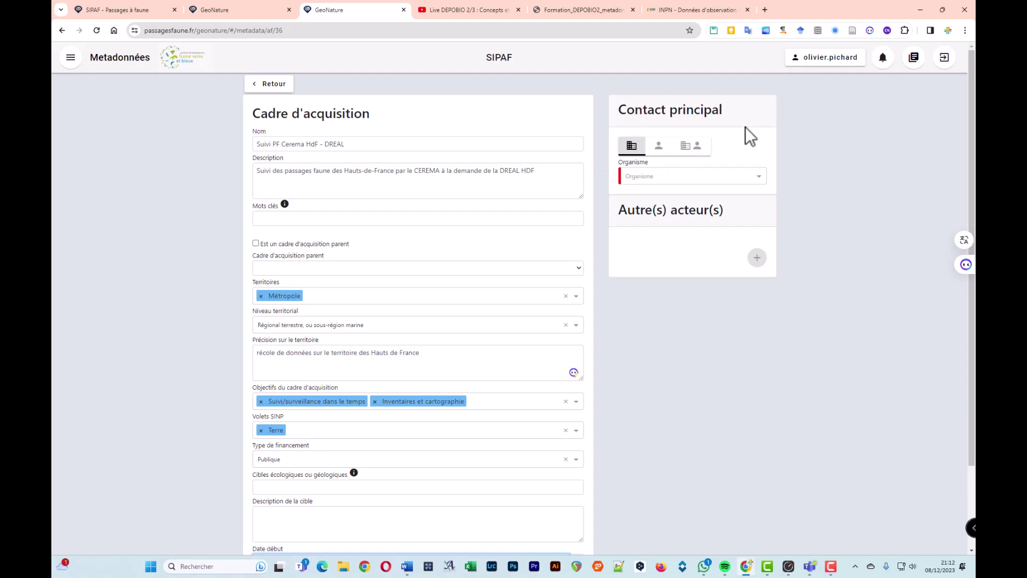
click(762, 180)
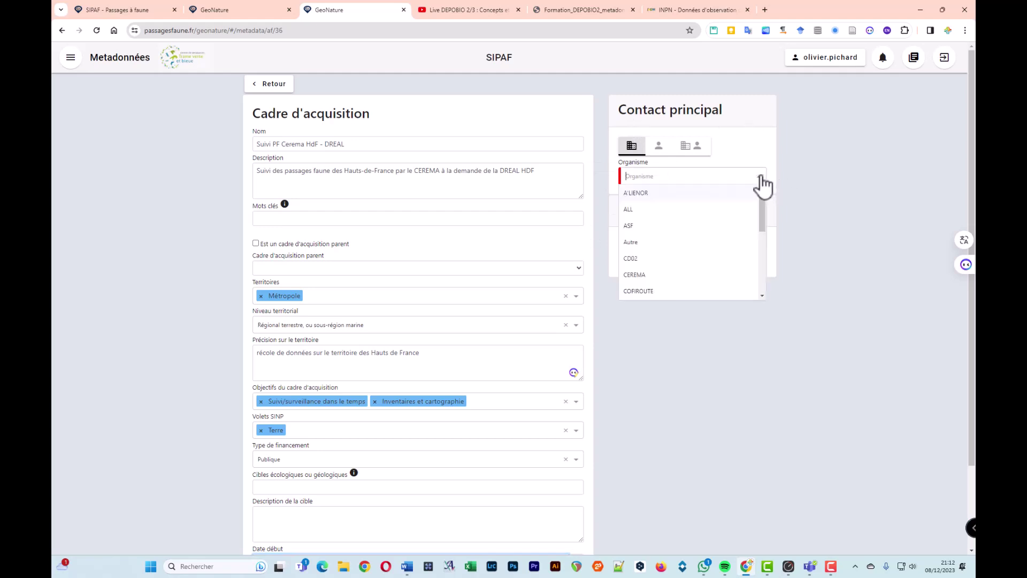
click(649, 290)
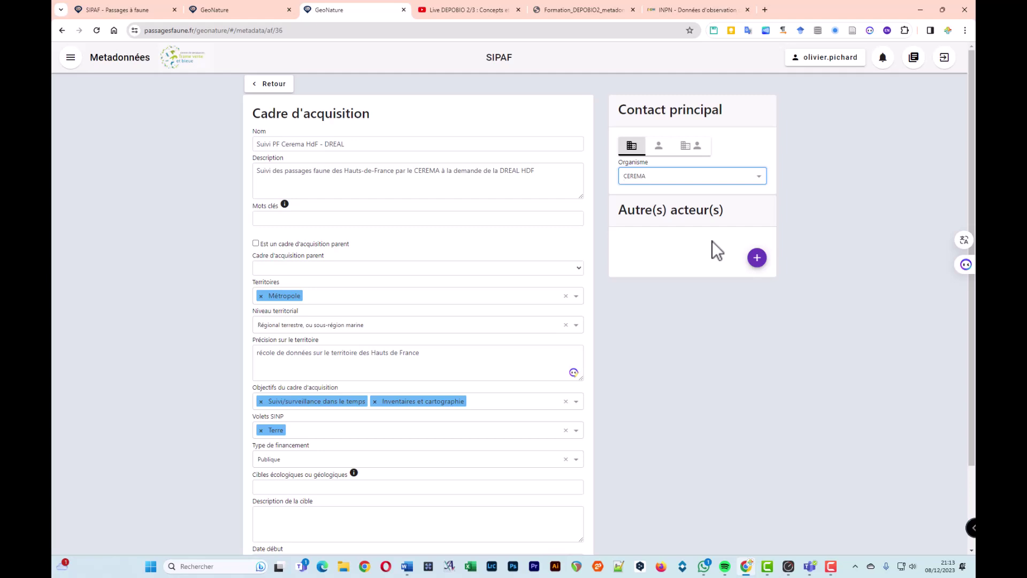
- Add another actor to the framework with the role "Fournisseur du jeu de données" and the organisation FDC02
click(757, 257)
click(676, 293)
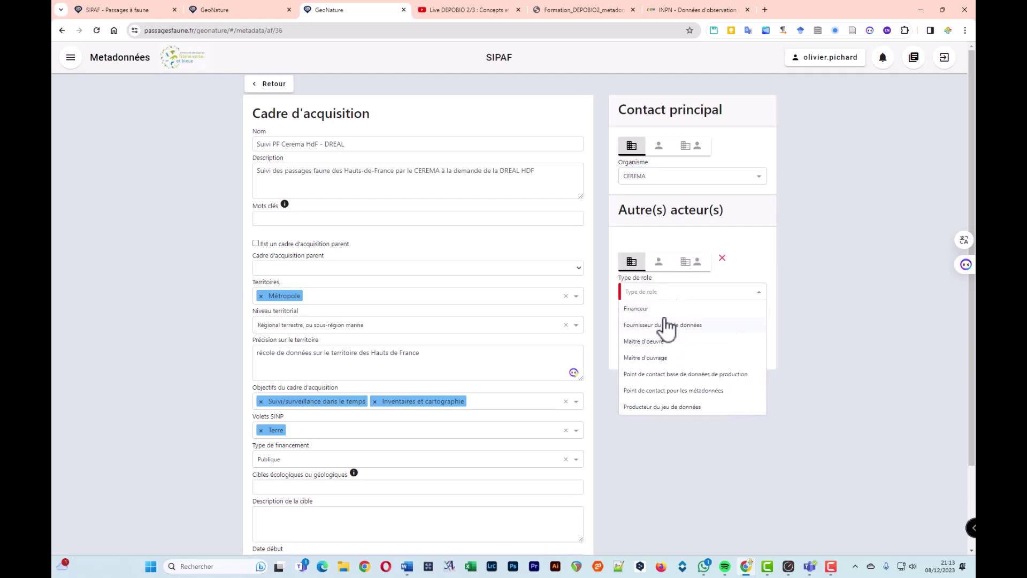
click(698, 326)
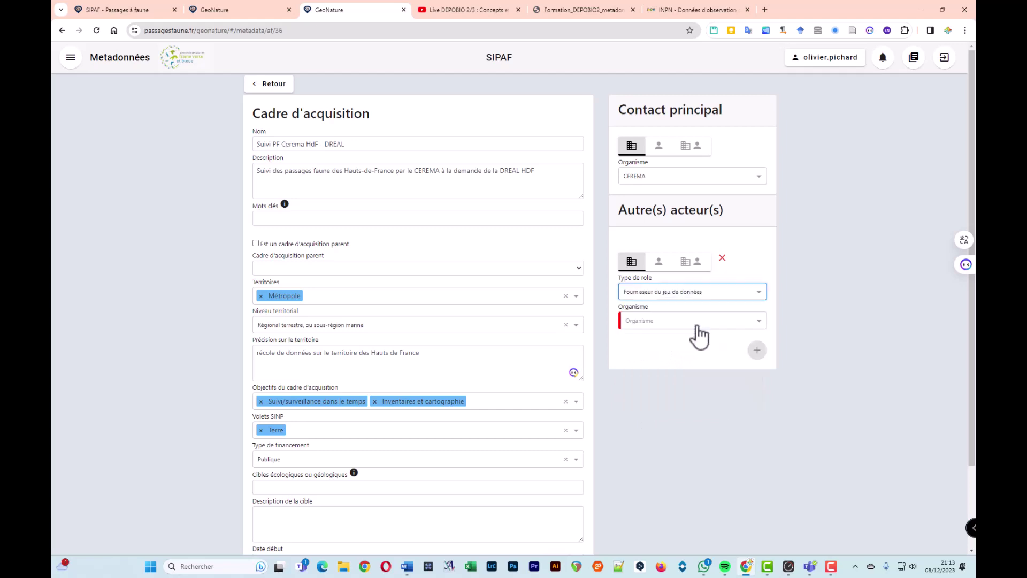
click(747, 321)
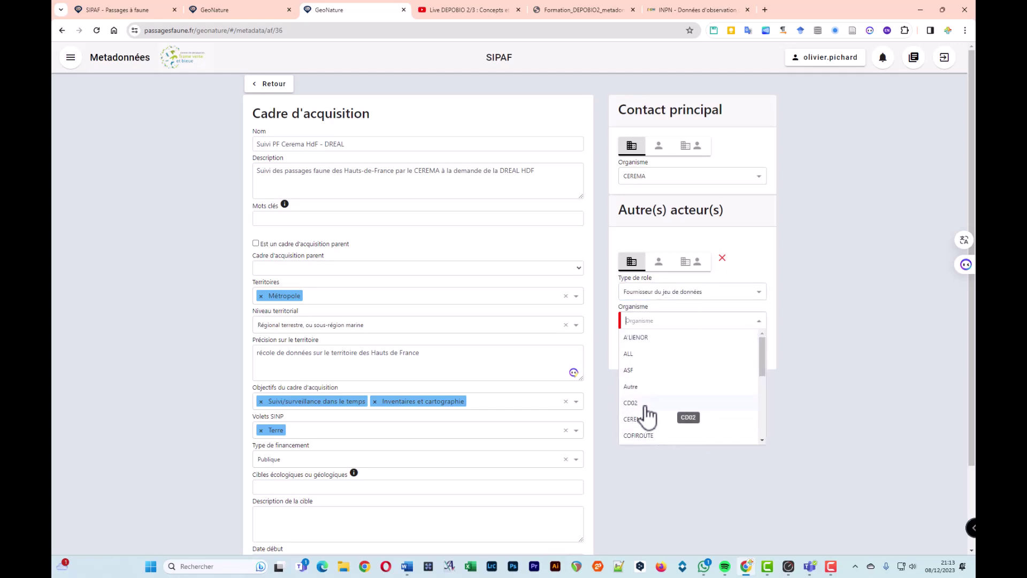
scroll(676, 408, down, 4)
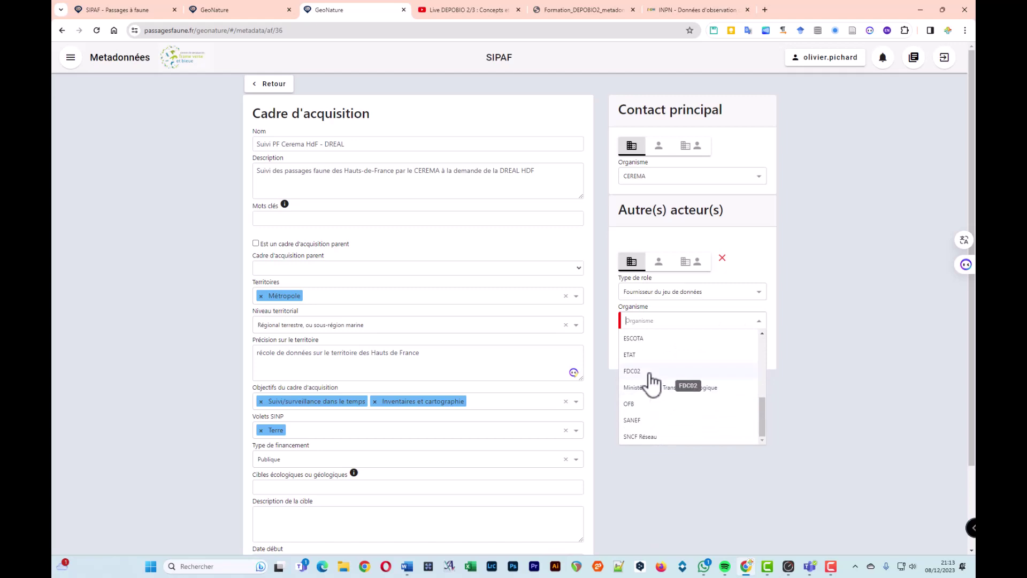
click(650, 372)
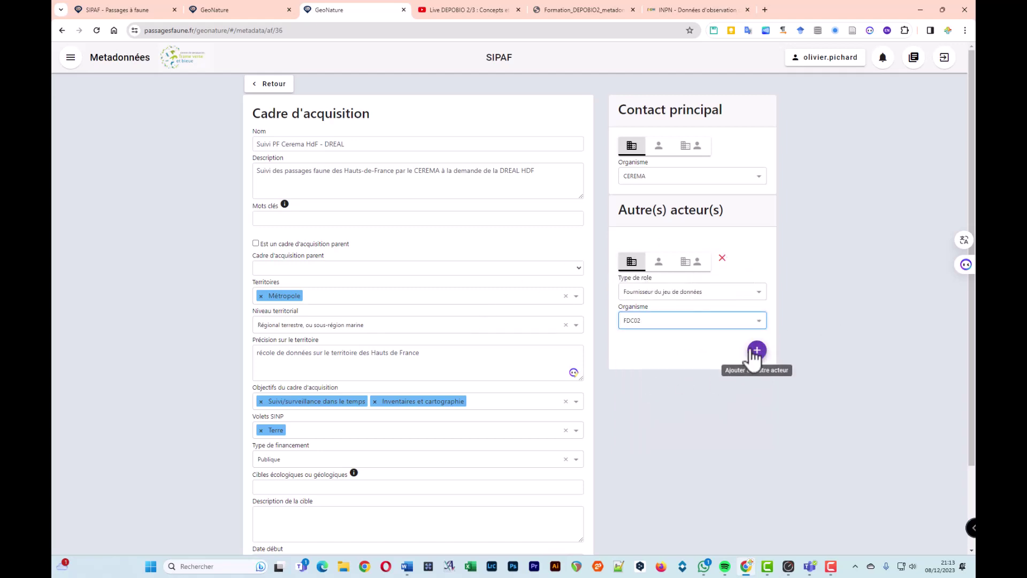
- Save the acquisition framework and return to the dataset catalogue
scroll(514, 374, down, 2)
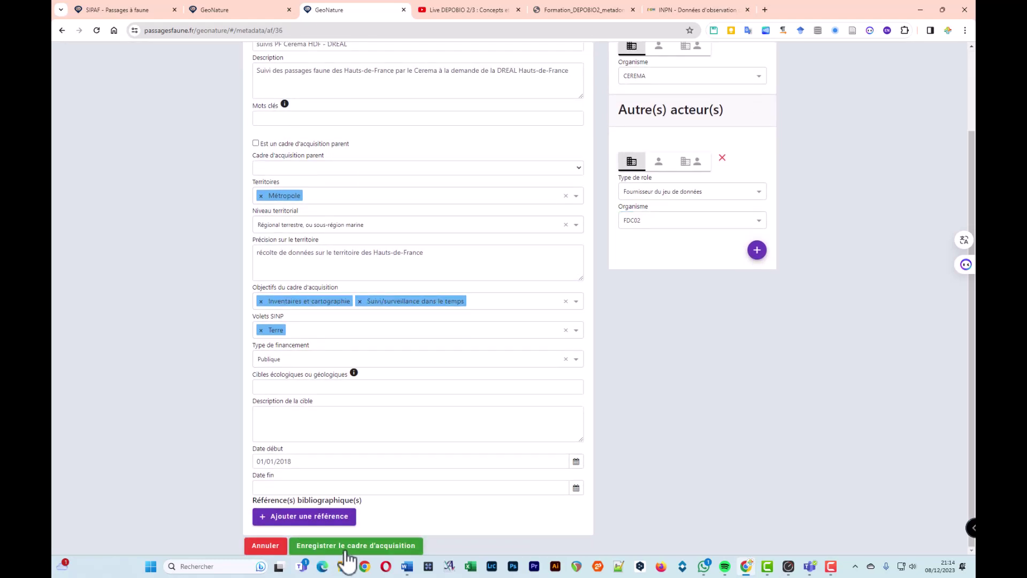
click(345, 550)
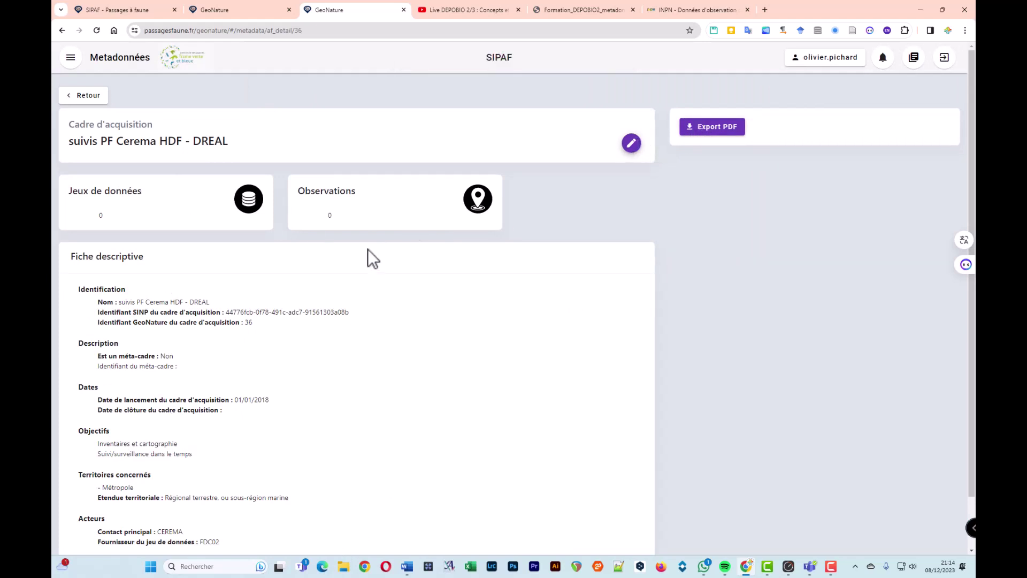
click(84, 97)
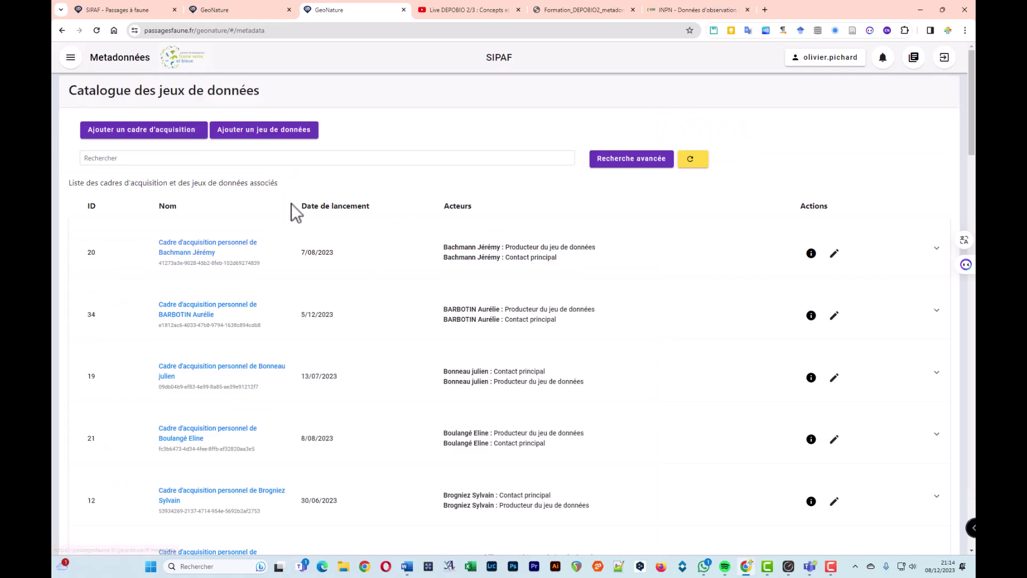
- Start a new dataset and attach it to the acquisition framework "suivis PF Cerema HDF - DREAL"
click(279, 141)
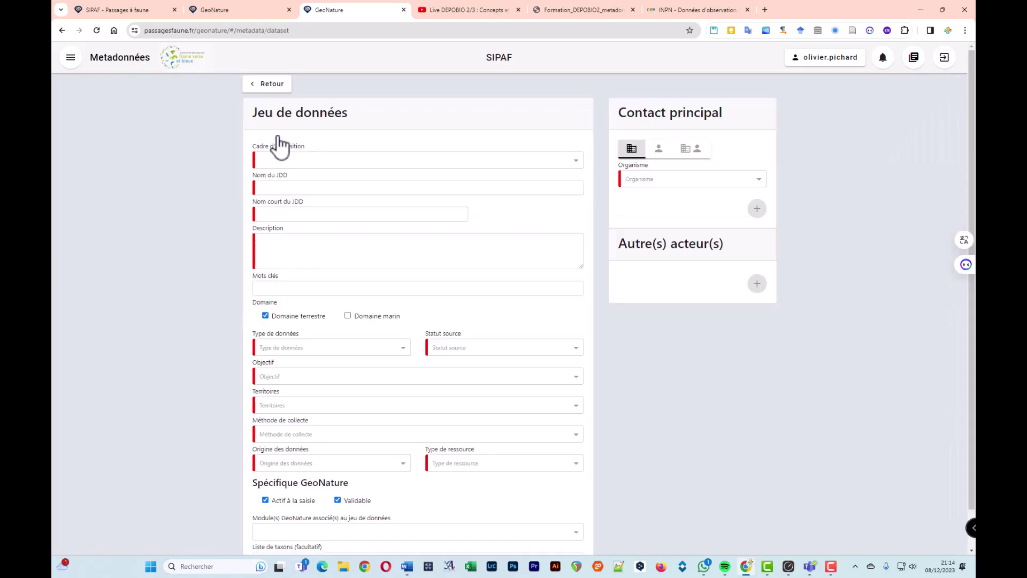
click(303, 155)
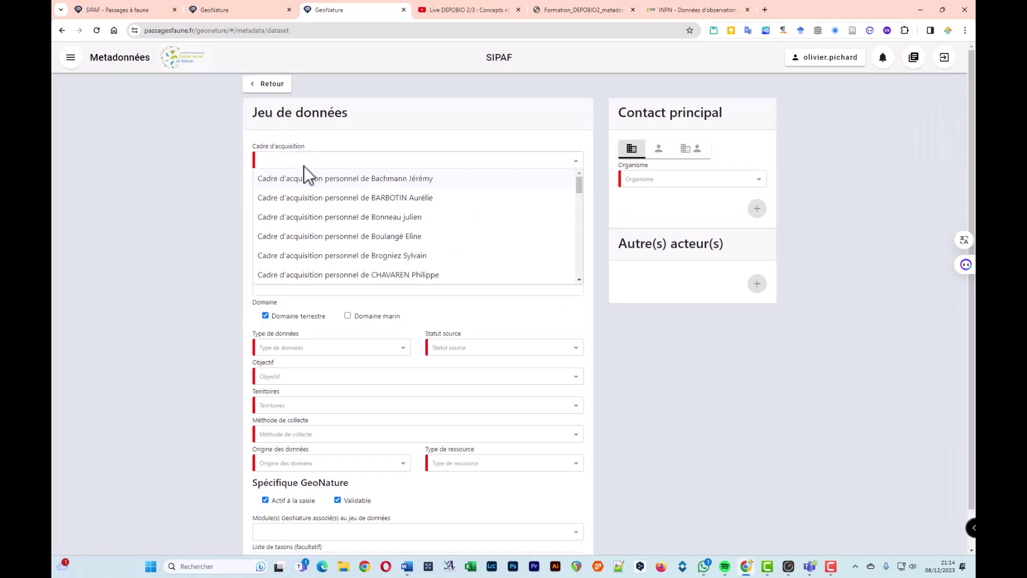
scroll(375, 219, down, 10)
scroll(375, 222, down, 4)
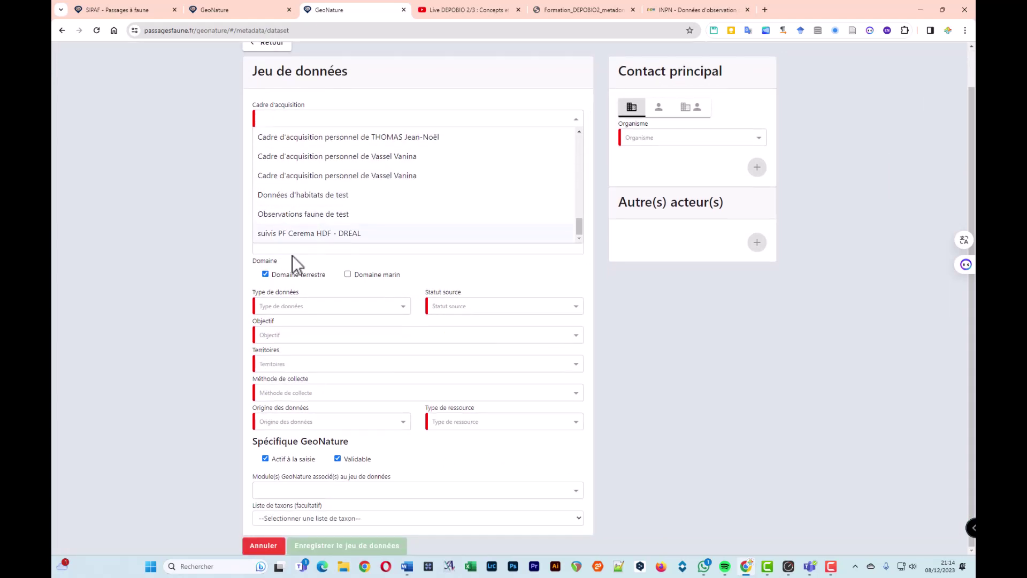
click(320, 234)
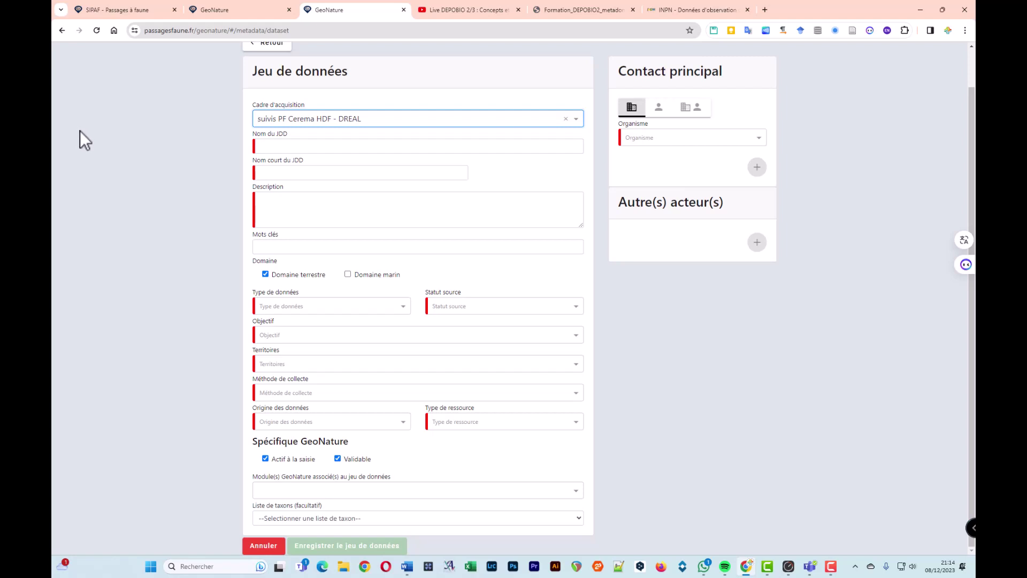
- Name the dataset "Suivi des passages faune de la RN2 par piège photo" with the short name "suivi PF RN2 pièges photos"
click(308, 147)
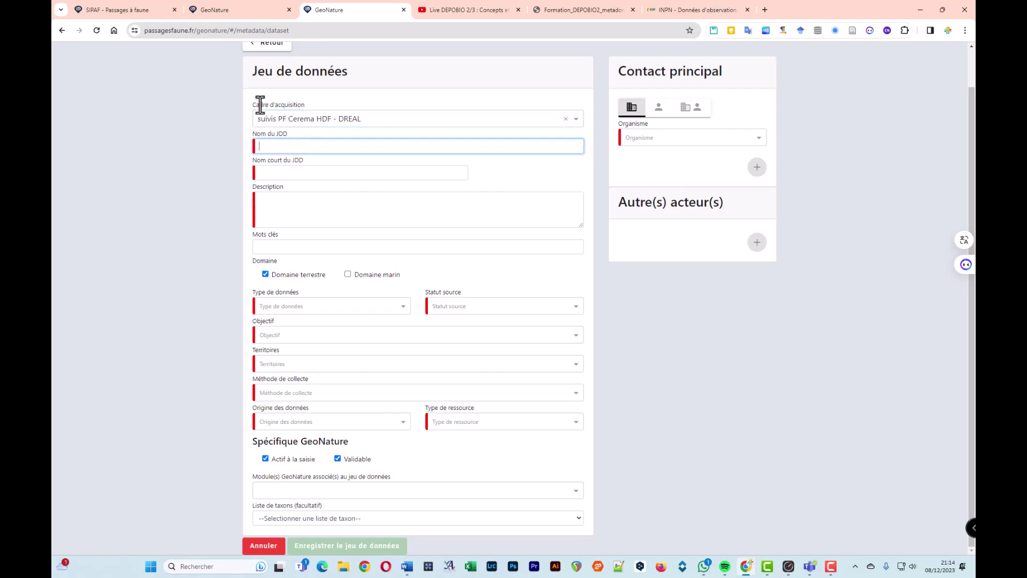
text(Suivi des passages faune de la RN2 par pi)
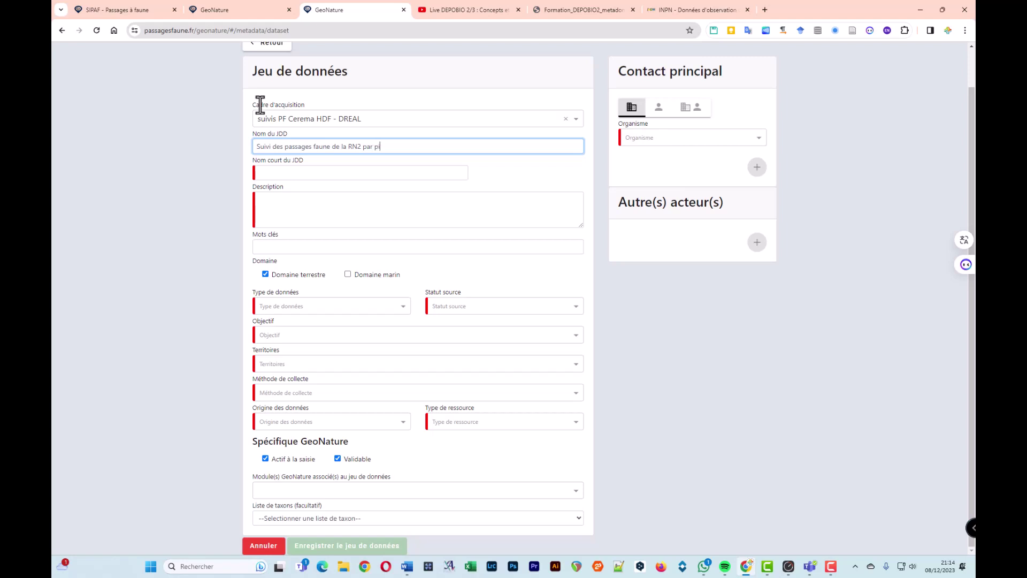
text(ège photo)
click(284, 172)
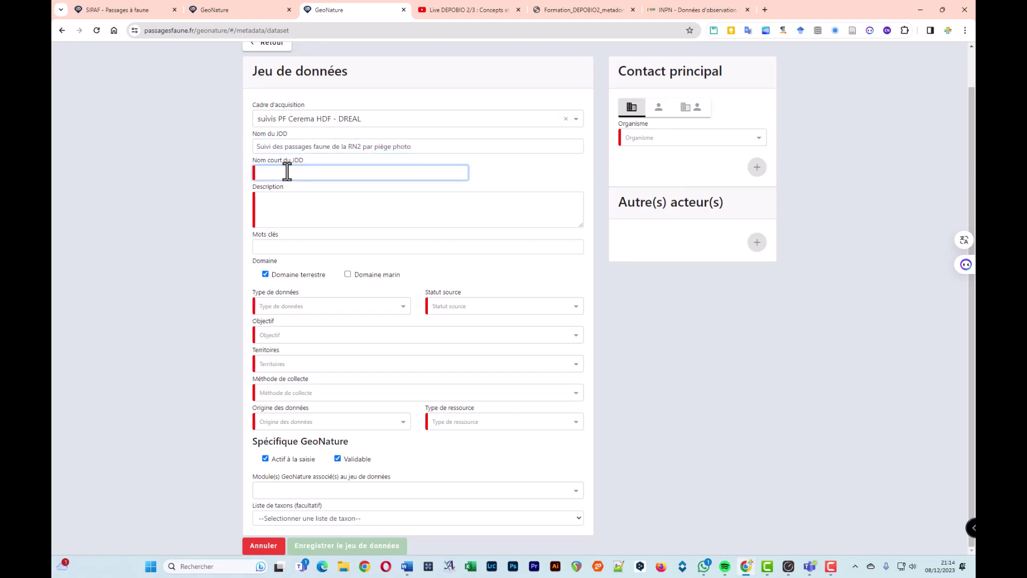
text(suivi PF RN2 pièges photos)
- Enter the description "Suivi des ouvrages de la RN2 (Maître passage faune, passage faune et passage grande faune) par le Cerema à la demande de la DREAL Hauts-de-France"
click(284, 184)
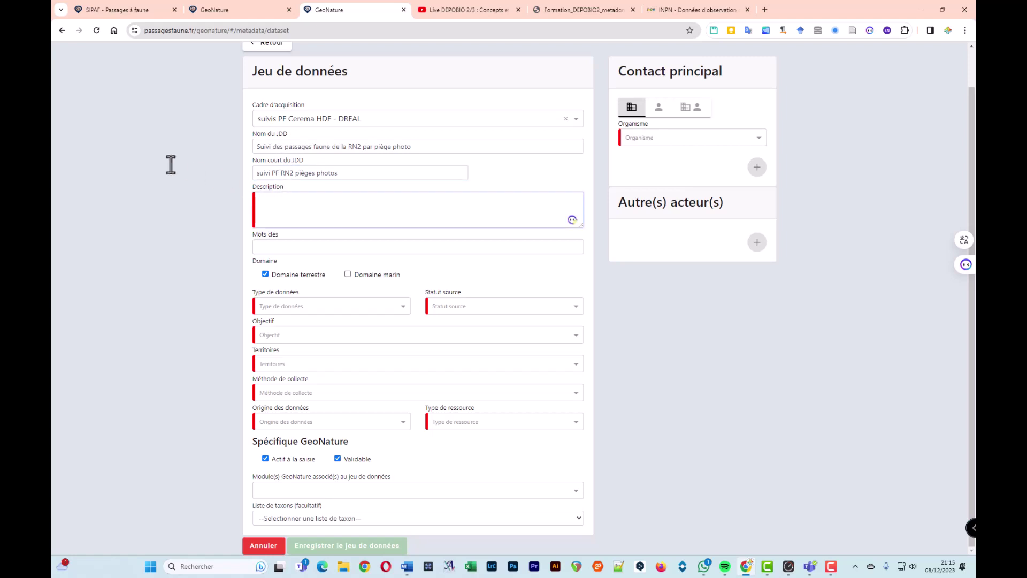
click(277, 199)
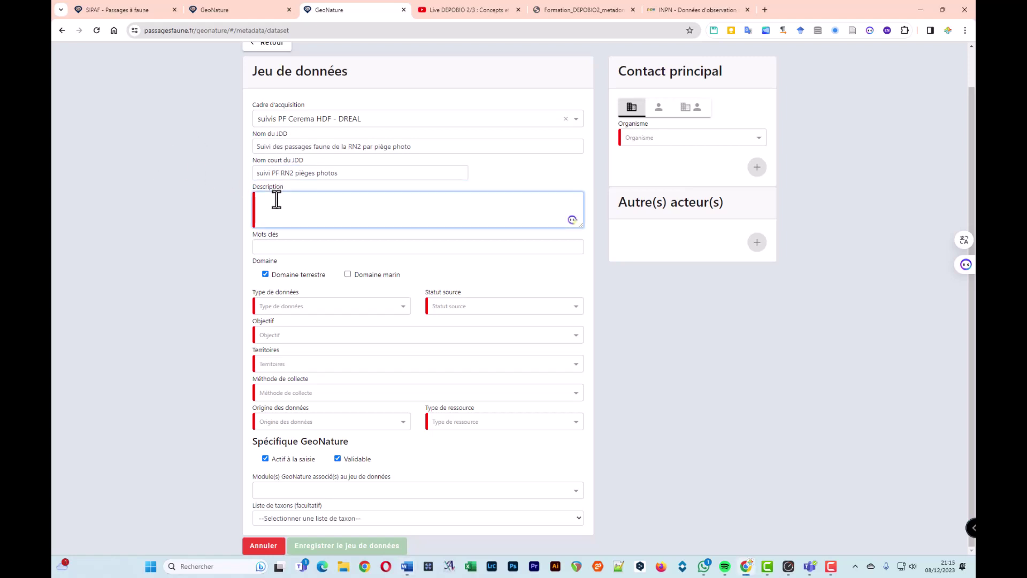
text(Suivi des ouvrages de la RN2 (Maître passage faune, passage faune et passage grande faune) par le Cerema à la demande de la DREAL Hauts-de-France)
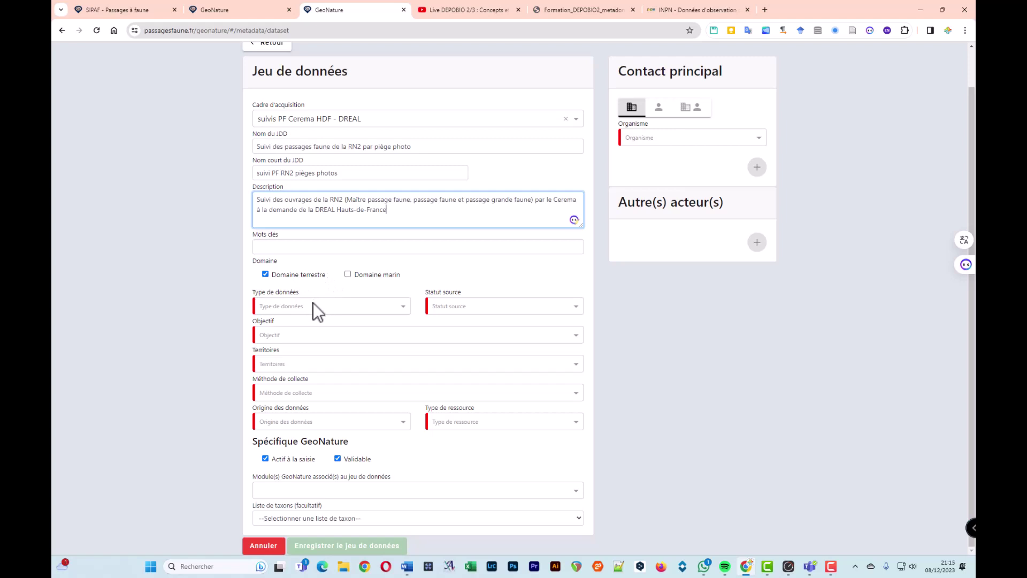
- Set the dataset's data type to "Occurrences de Taxons" and its source status to Terrain
click(314, 303)
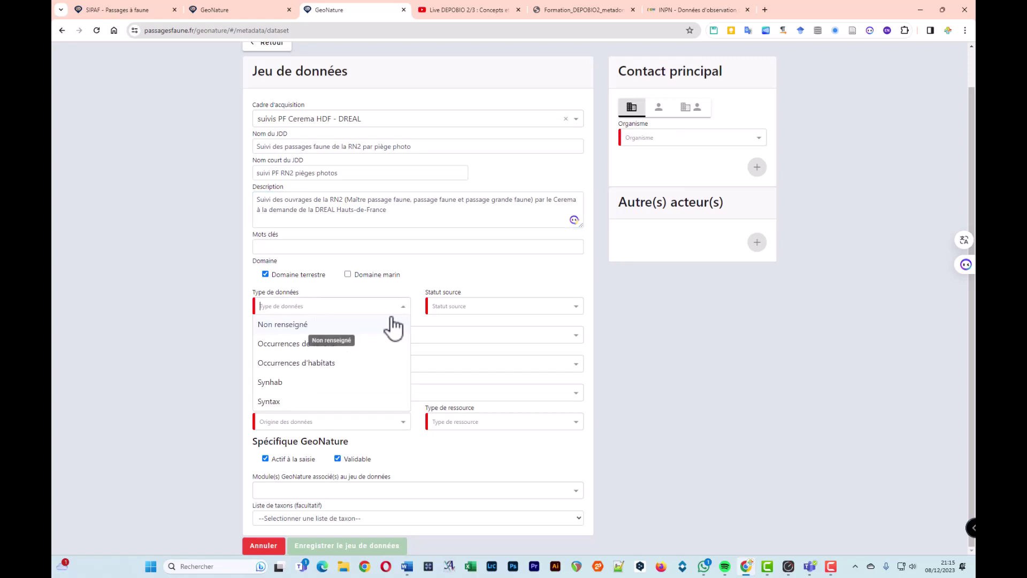
click(315, 345)
click(463, 305)
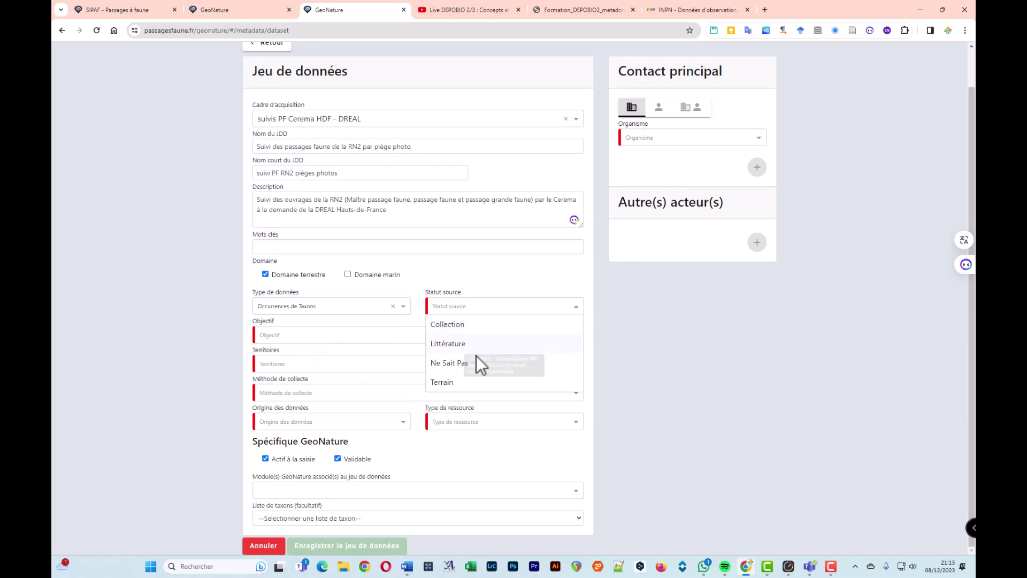
click(456, 383)
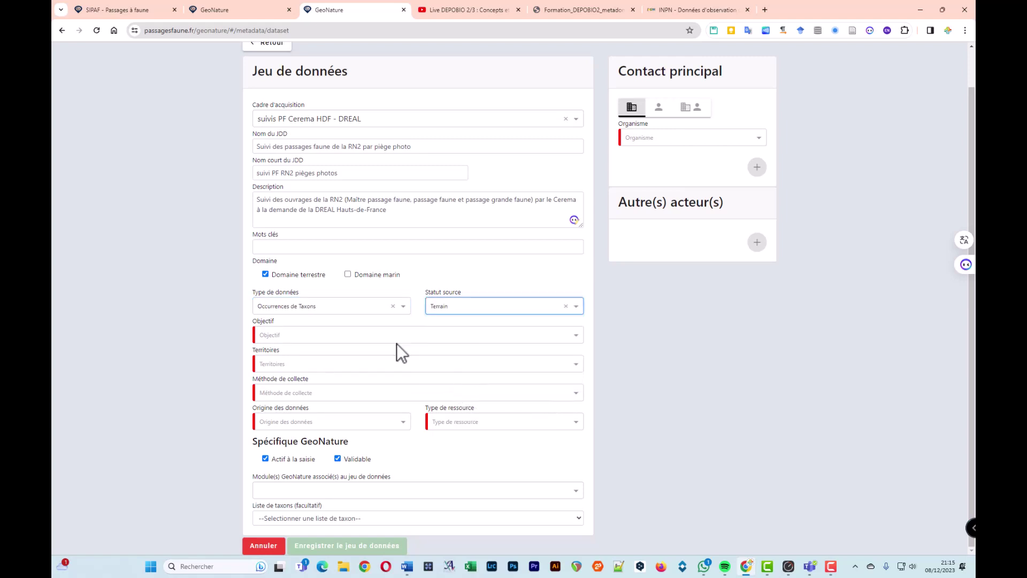
- Set the dataset's objective to "Suivis de gestion ou expérimental"
click(323, 336)
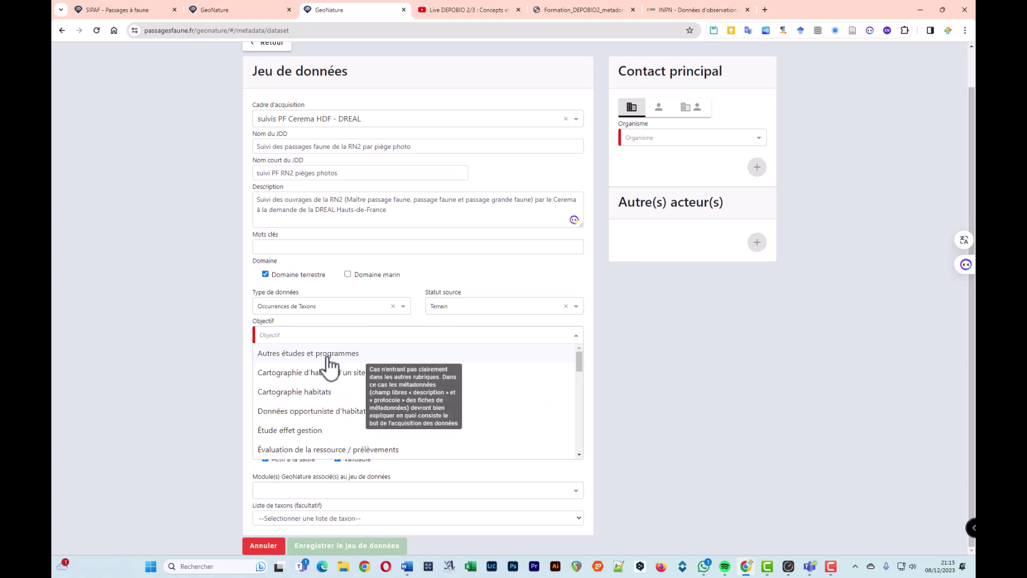
scroll(328, 364, down, 4)
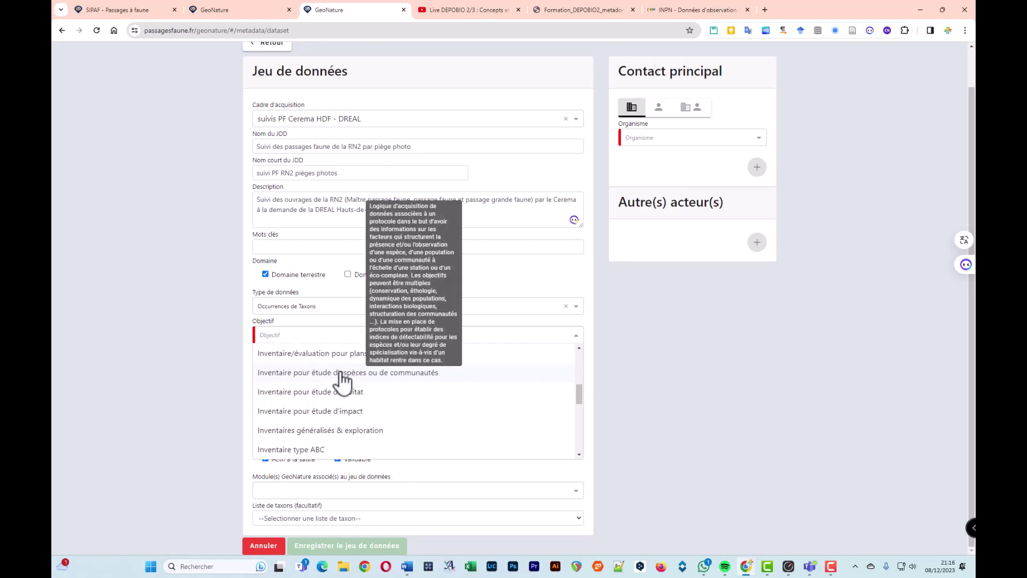
scroll(328, 404, down, 3)
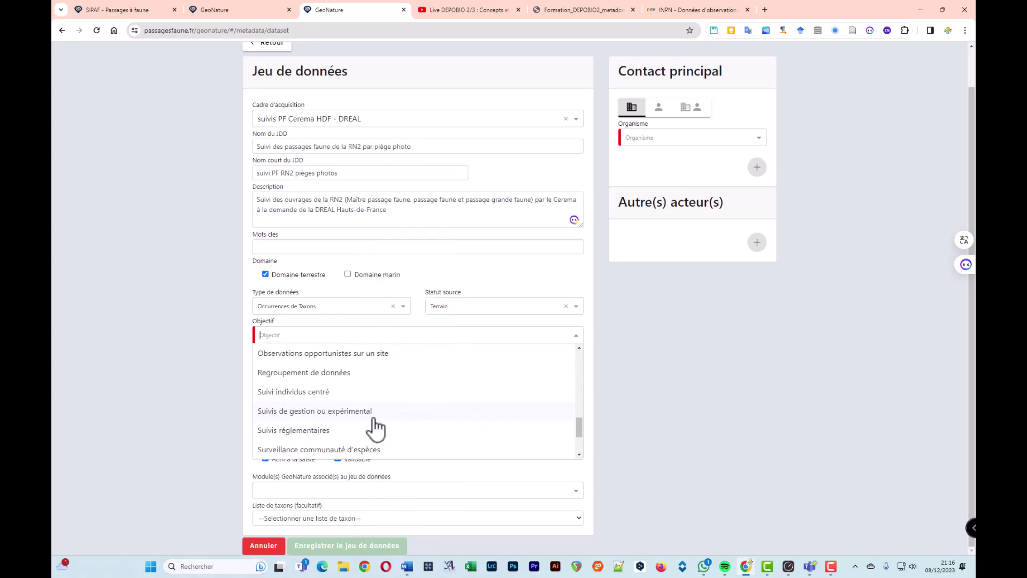
click(318, 411)
- Set the dataset's territory to Métropole and its collection method to "Pièges photo"
click(309, 365)
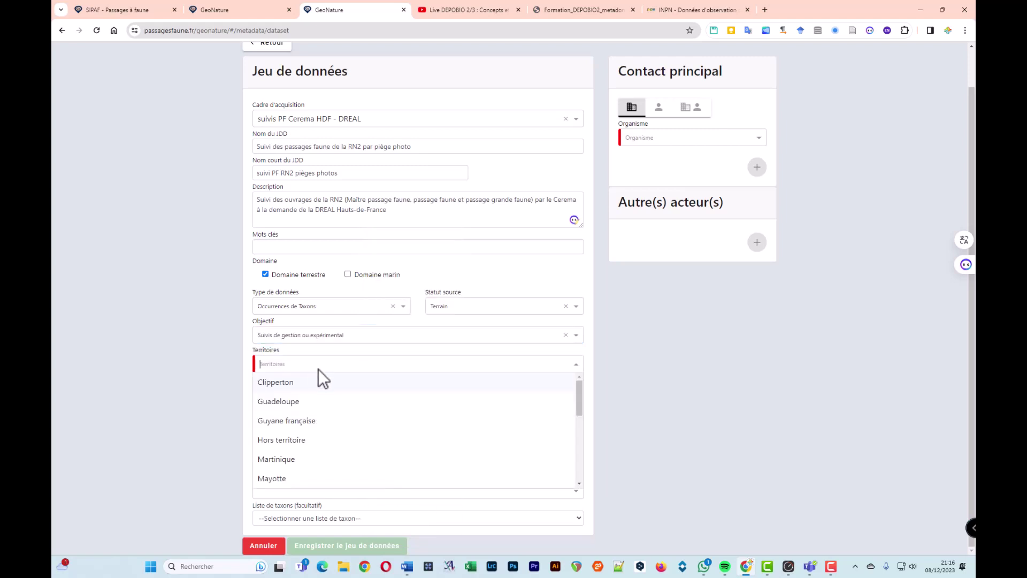
scroll(306, 460, down, 2)
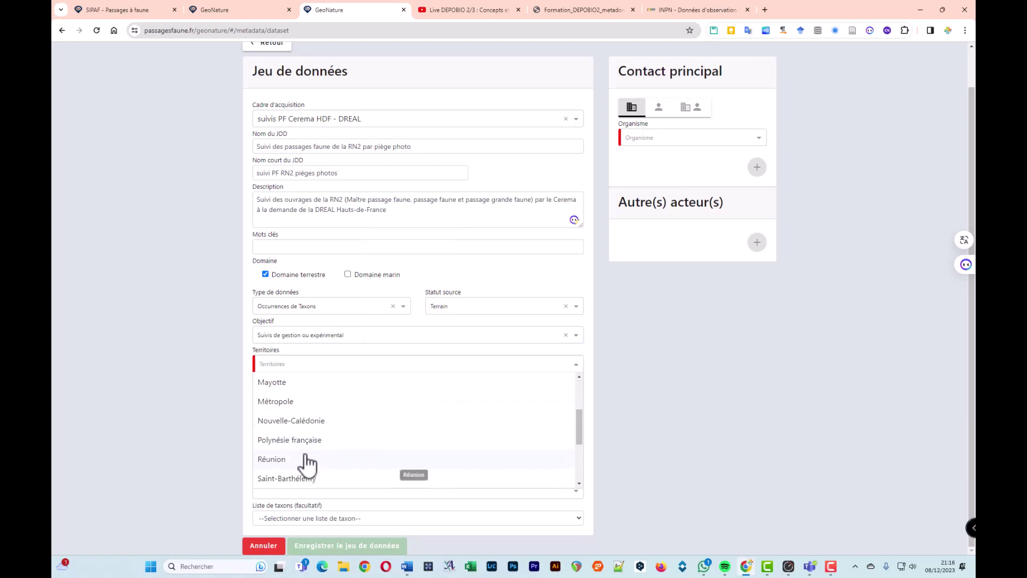
click(297, 403)
click(323, 393)
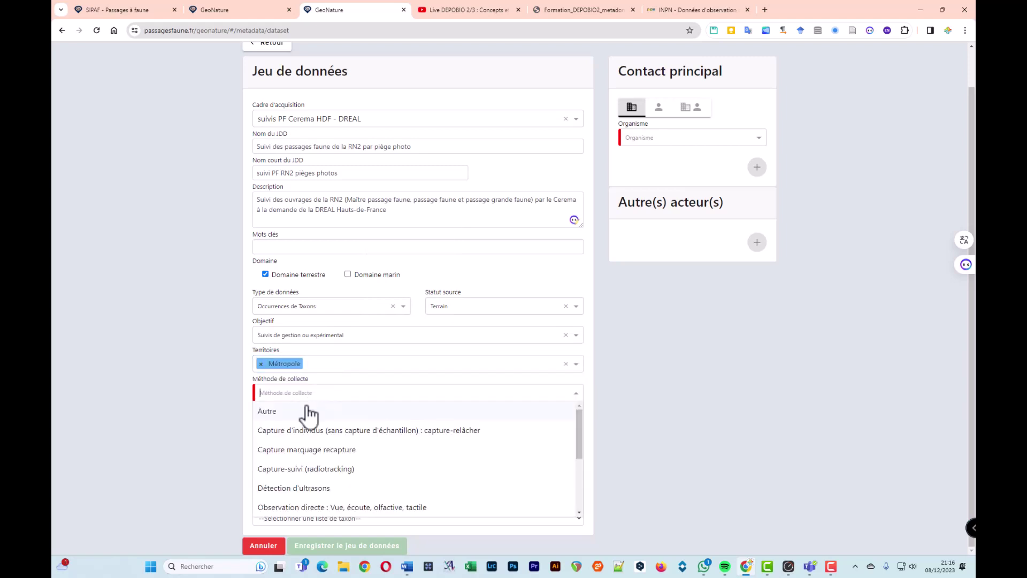
scroll(340, 464, down, 3)
click(309, 454)
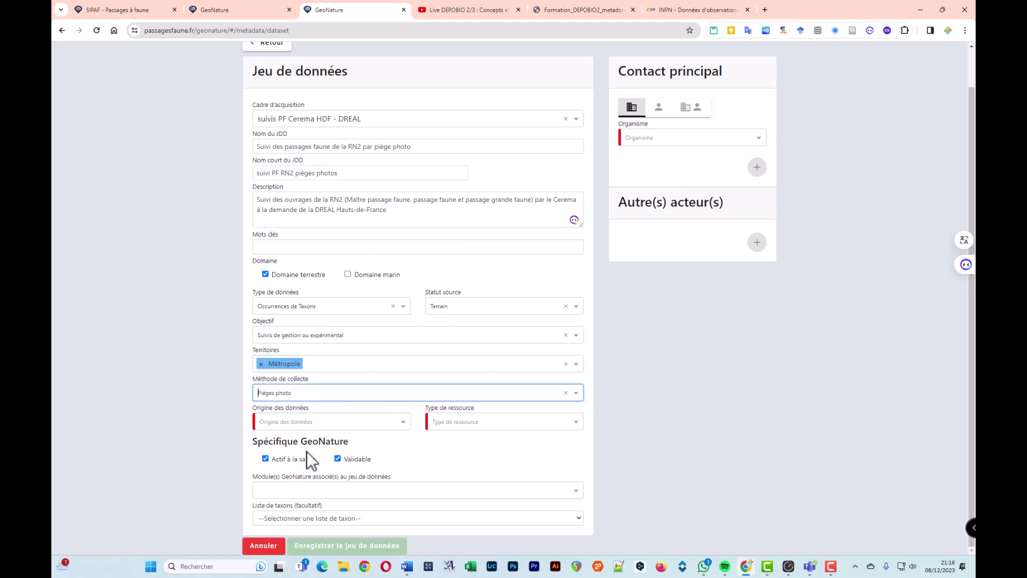
- Set the data origin to Publique and the resource type to Dataset
click(352, 420)
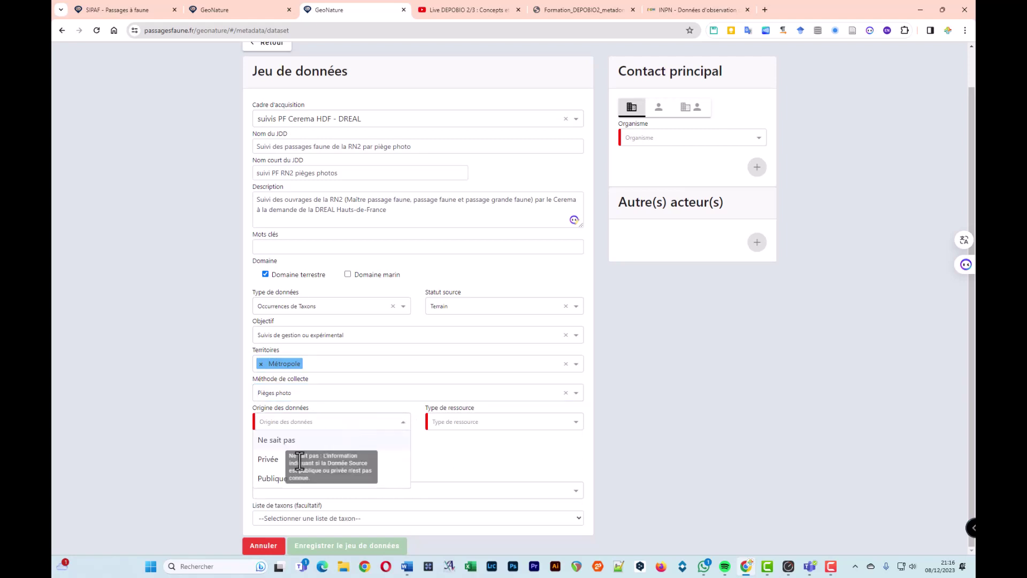
click(272, 480)
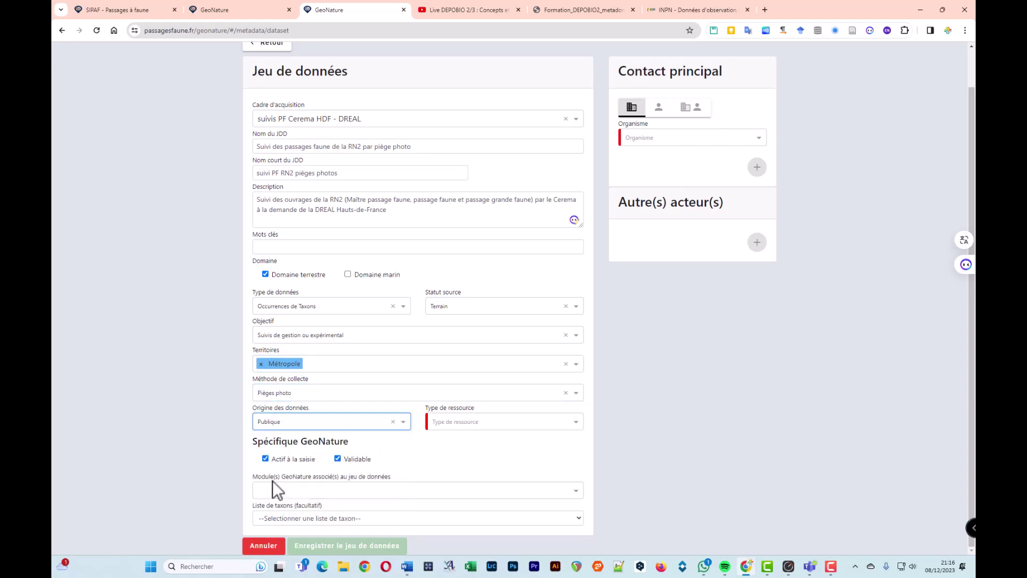
click(452, 421)
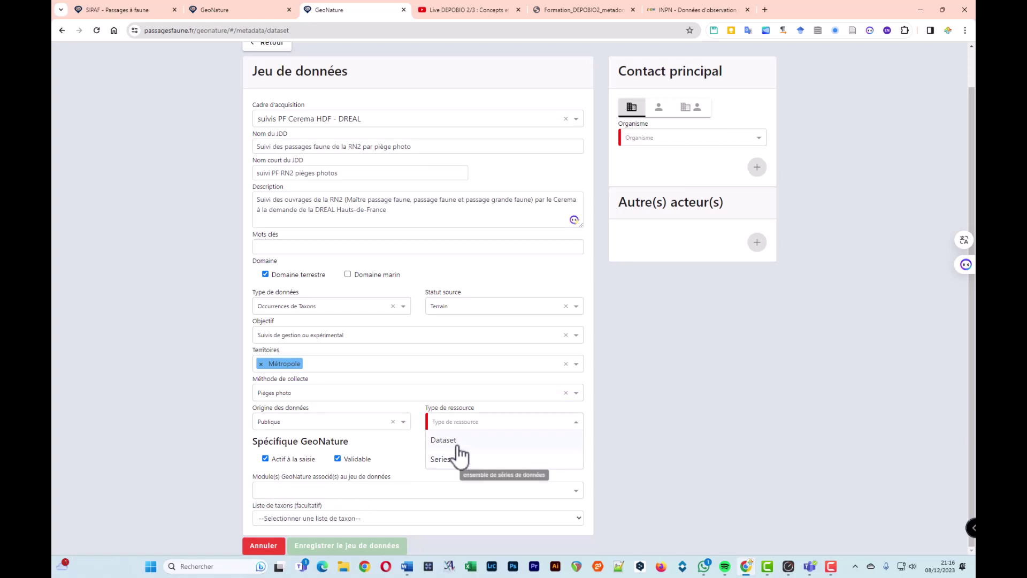
click(456, 441)
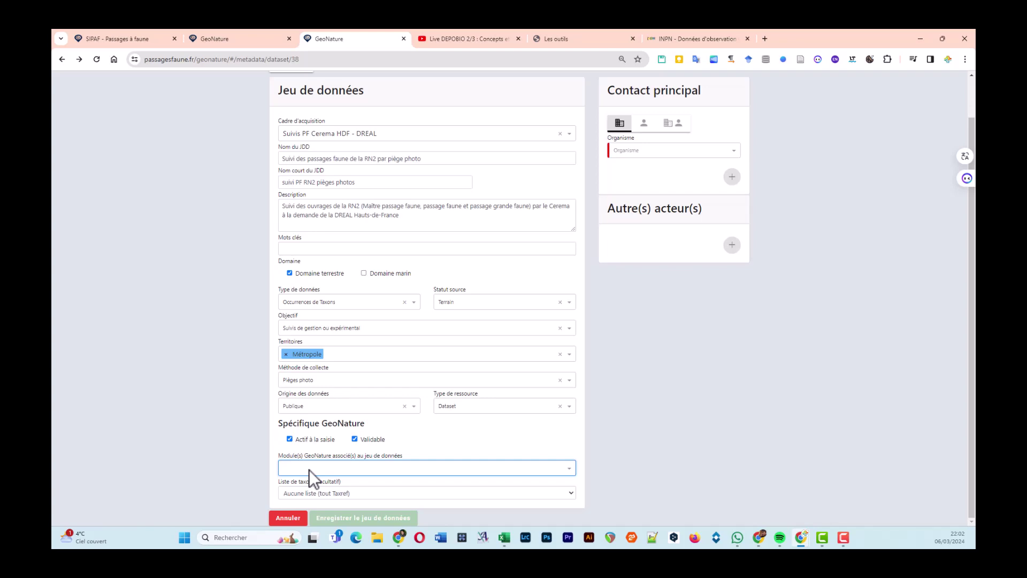
- Associate the Occtax and Import modules with the dataset and set its taxon list to "Saisie Occtax"
click(309, 468)
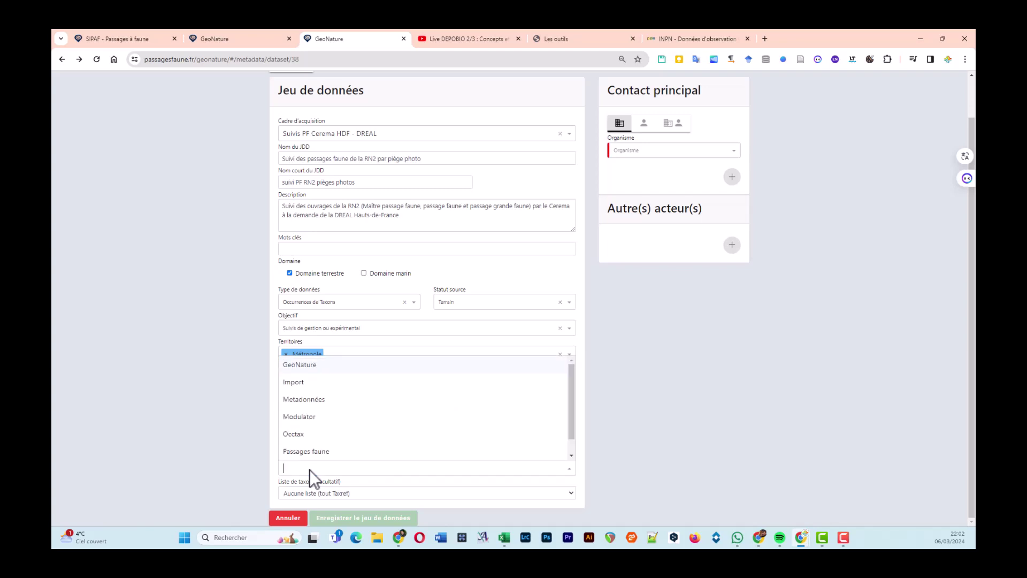
click(296, 433)
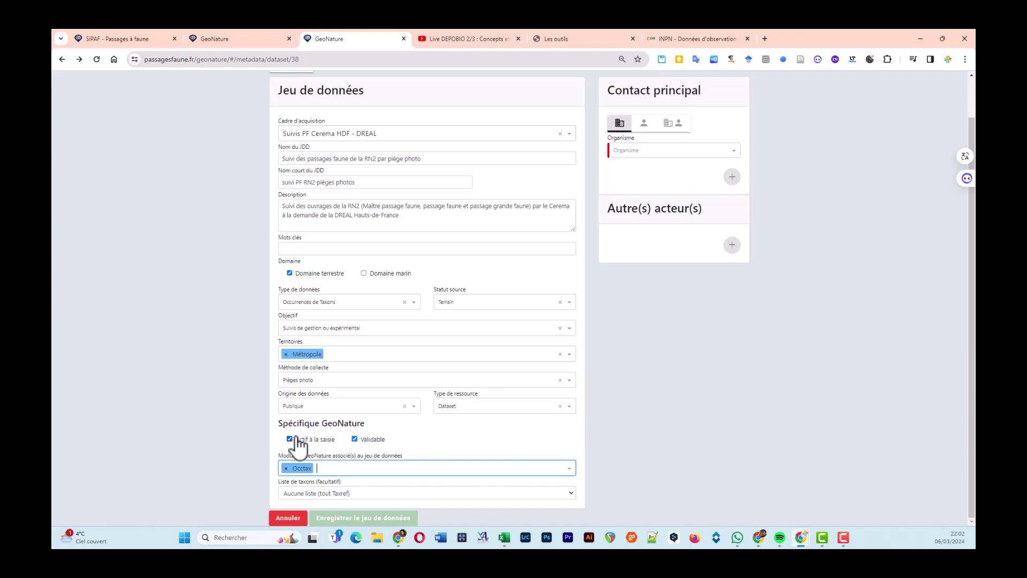
click(332, 470)
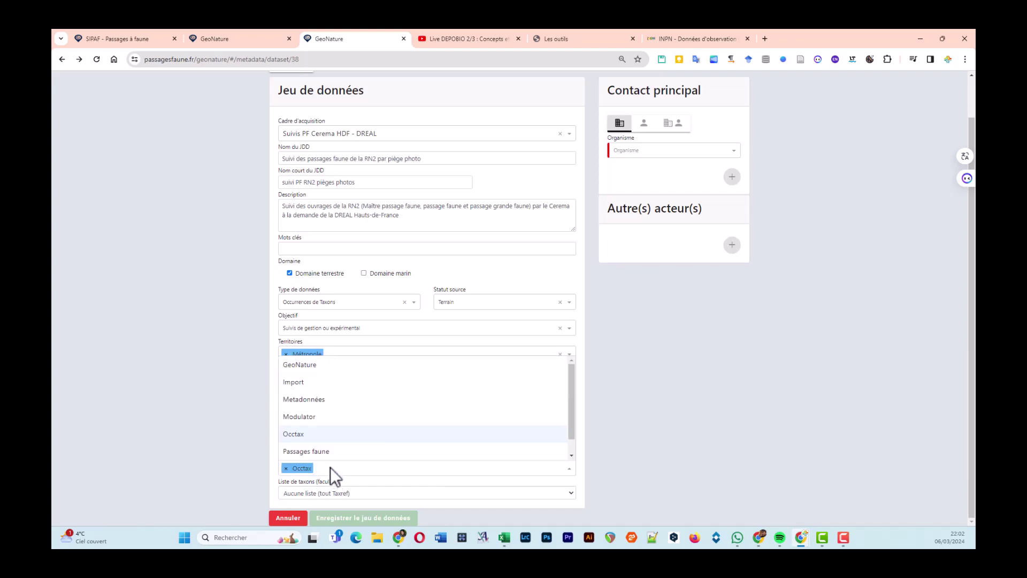
click(293, 382)
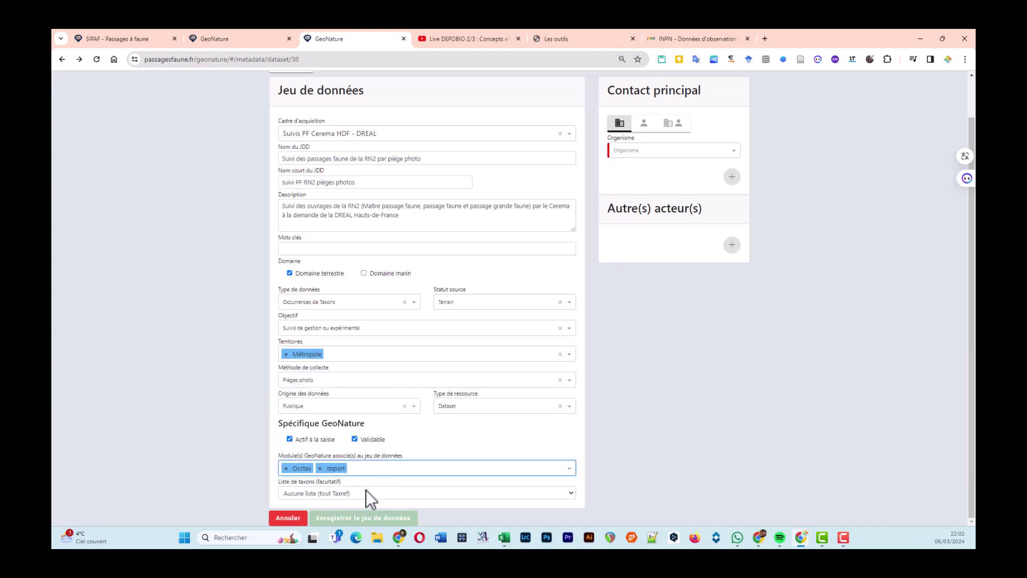
click(349, 493)
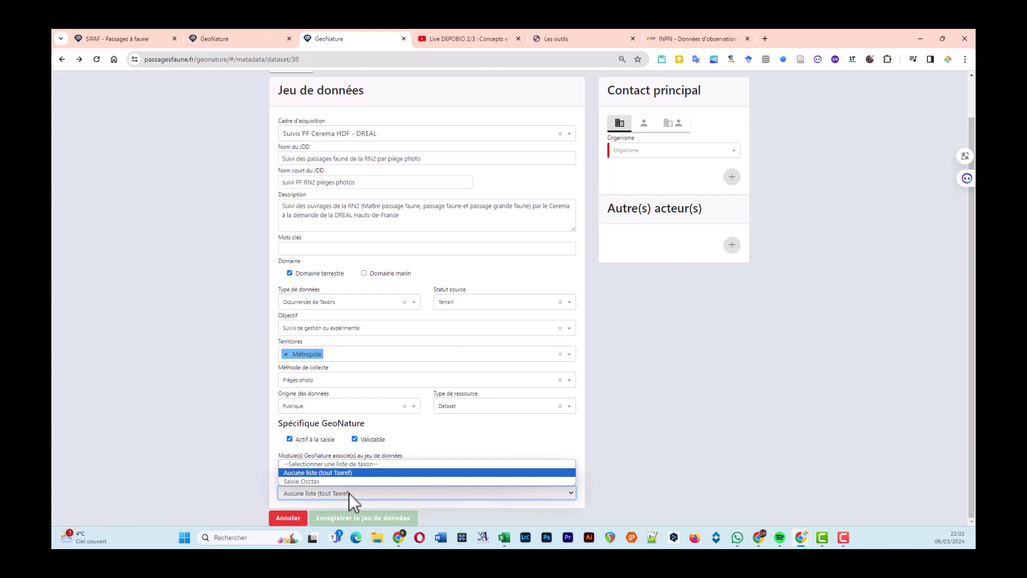
click(316, 483)
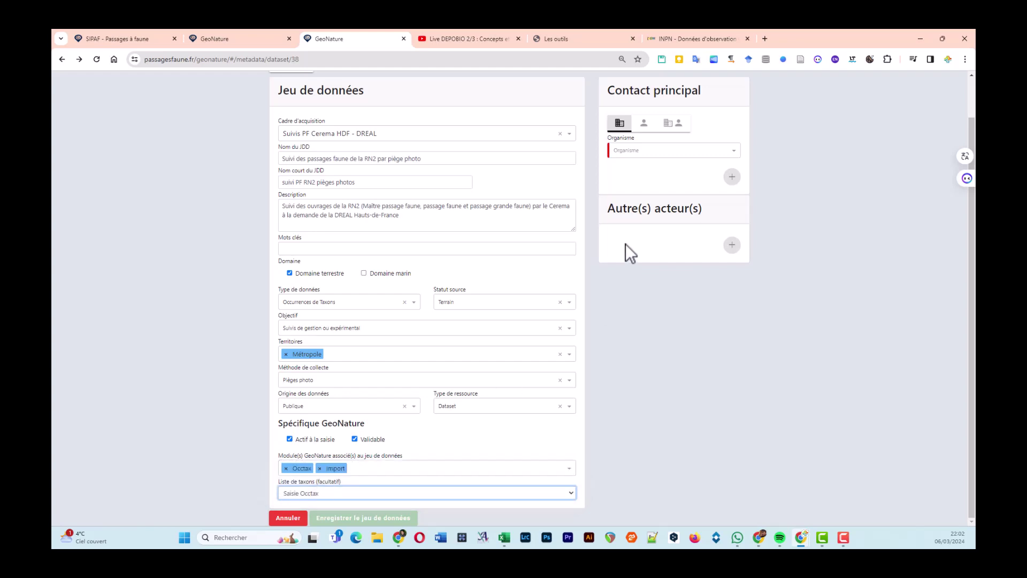
- Set CEREMA as the main contact organisation and save the dataset
click(646, 153)
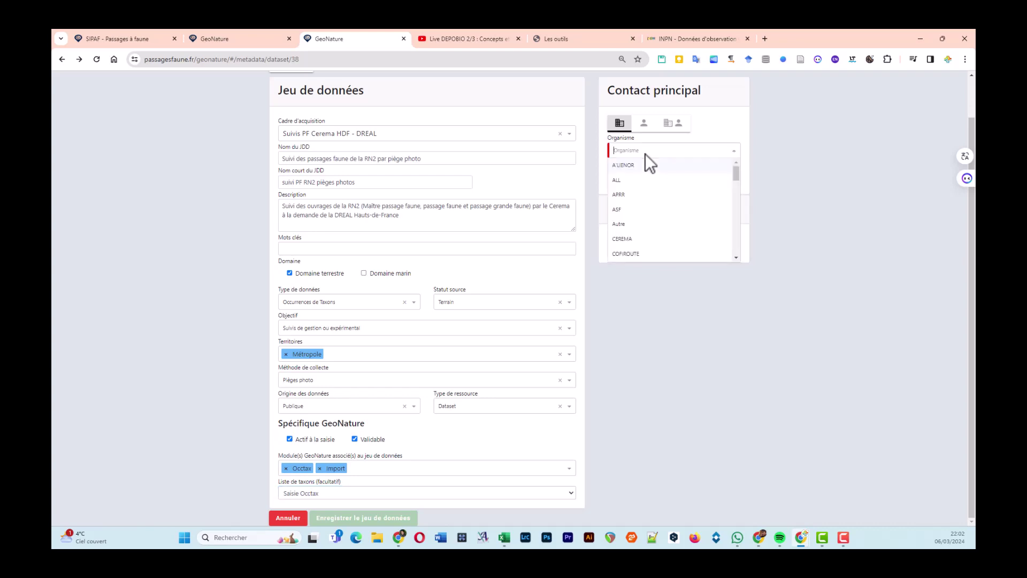
click(620, 238)
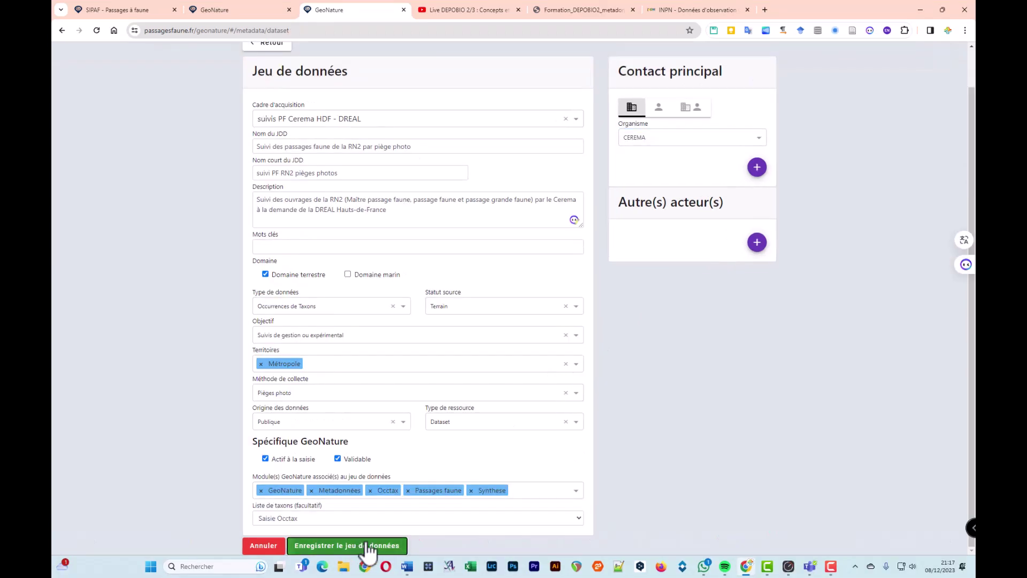
click(359, 543)
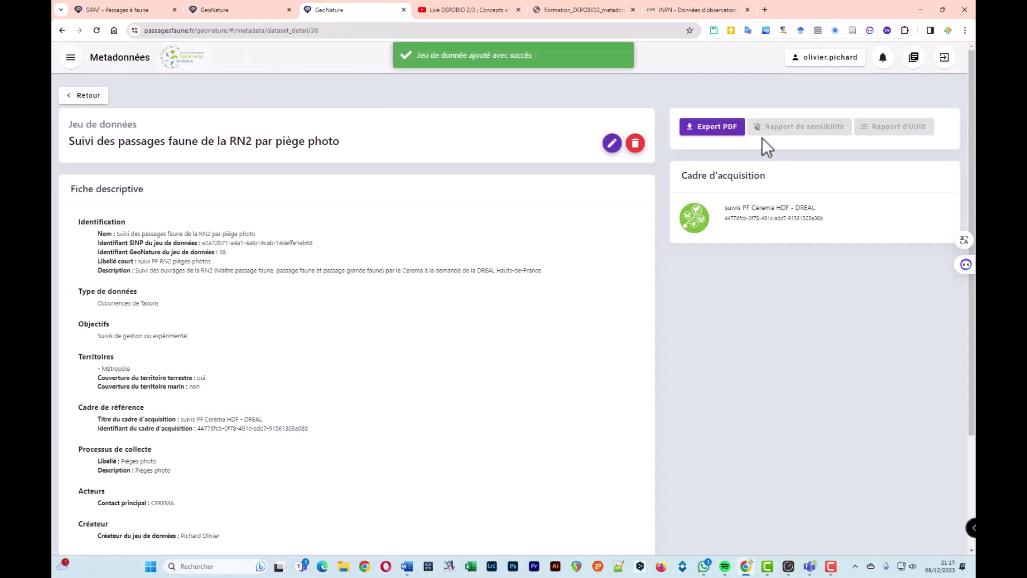